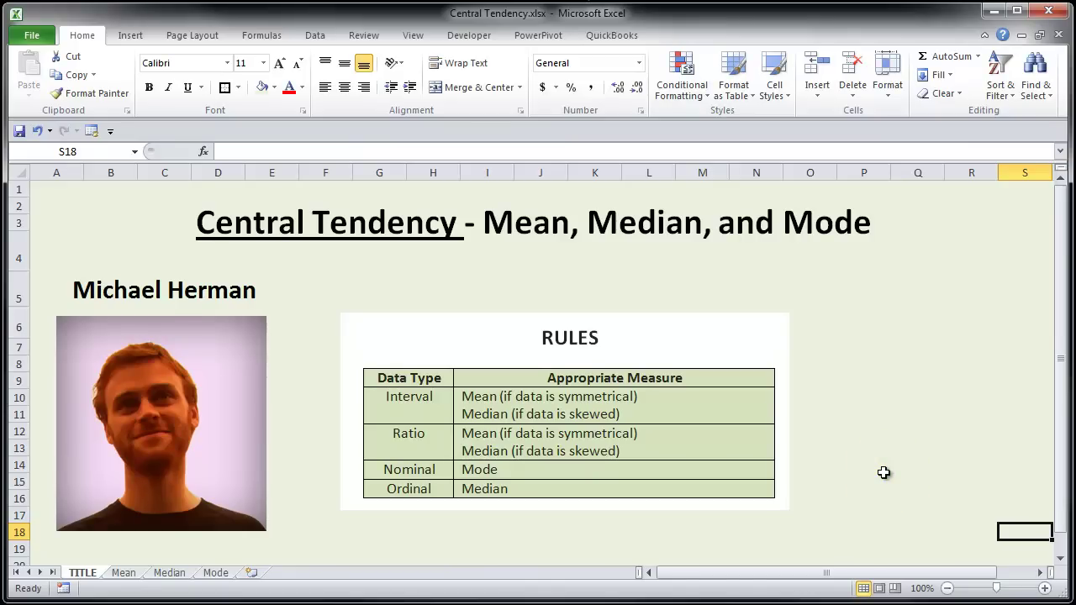
click(123, 572)
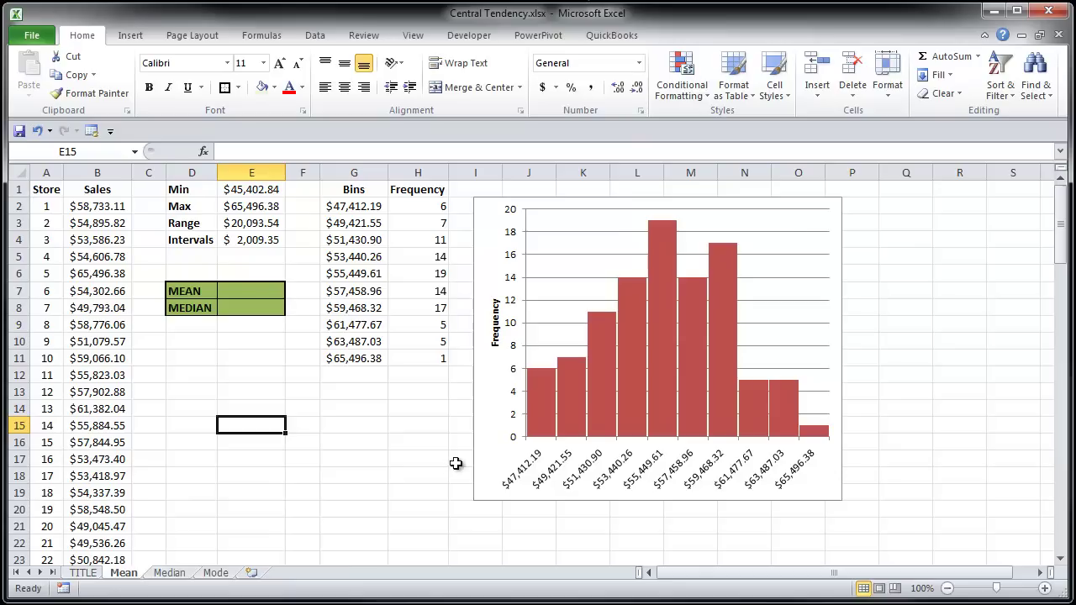
click(433, 210)
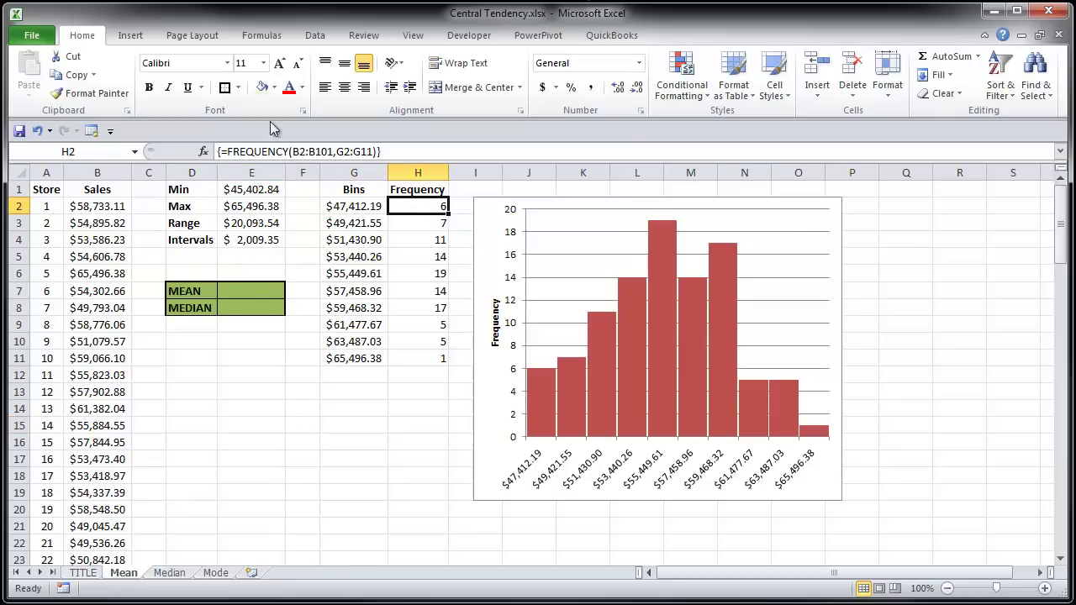
click(336, 399)
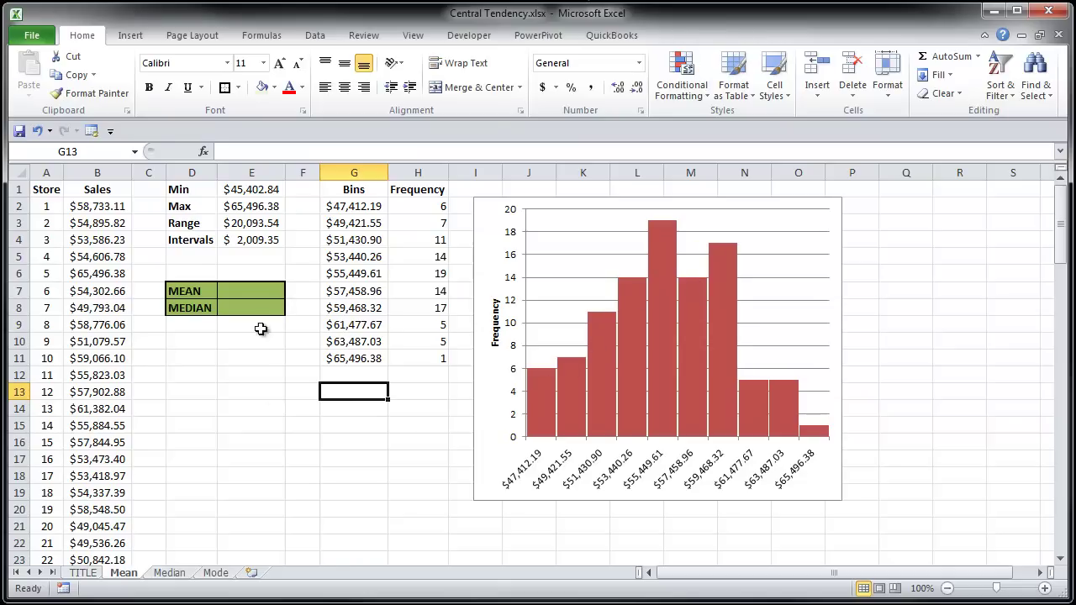
click(259, 291)
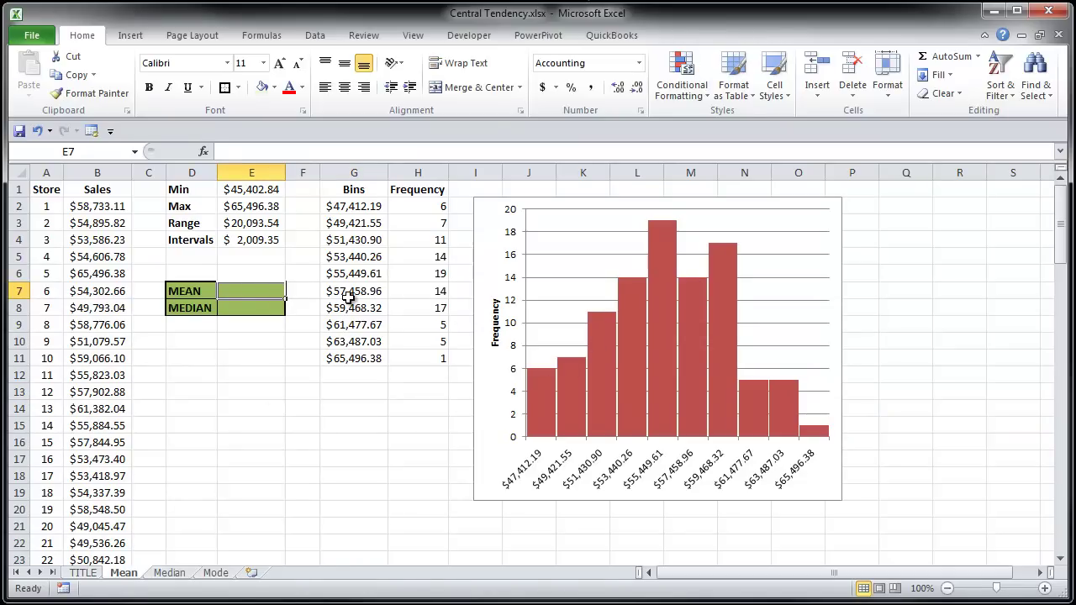
- Enter =AVERAGE(B2:B101) in the MEAN cell, returning $54,736.94
text(=aver)
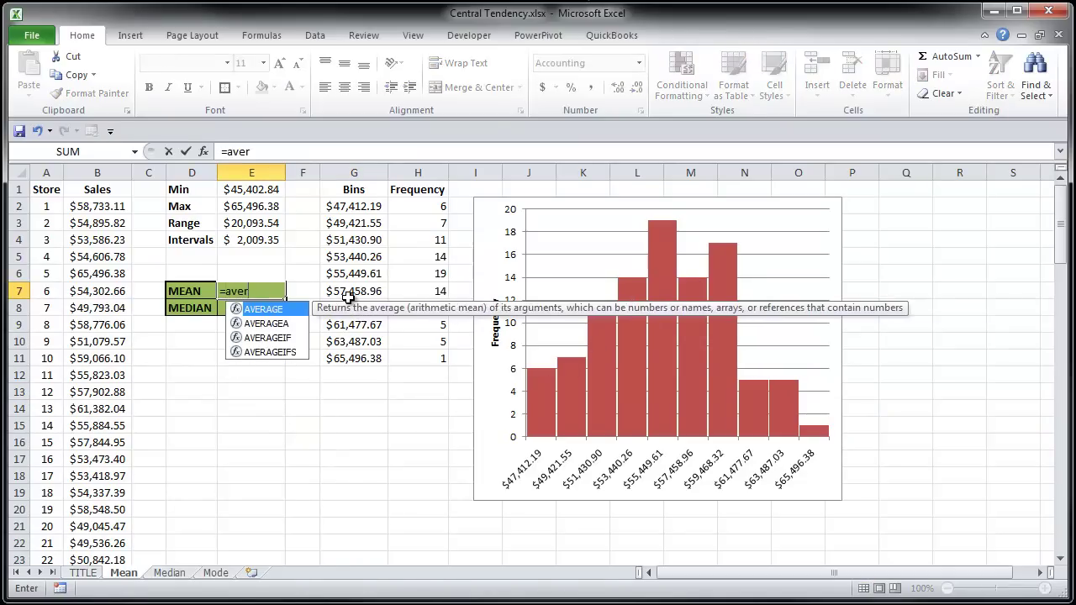
key(Tab)
click(97, 206)
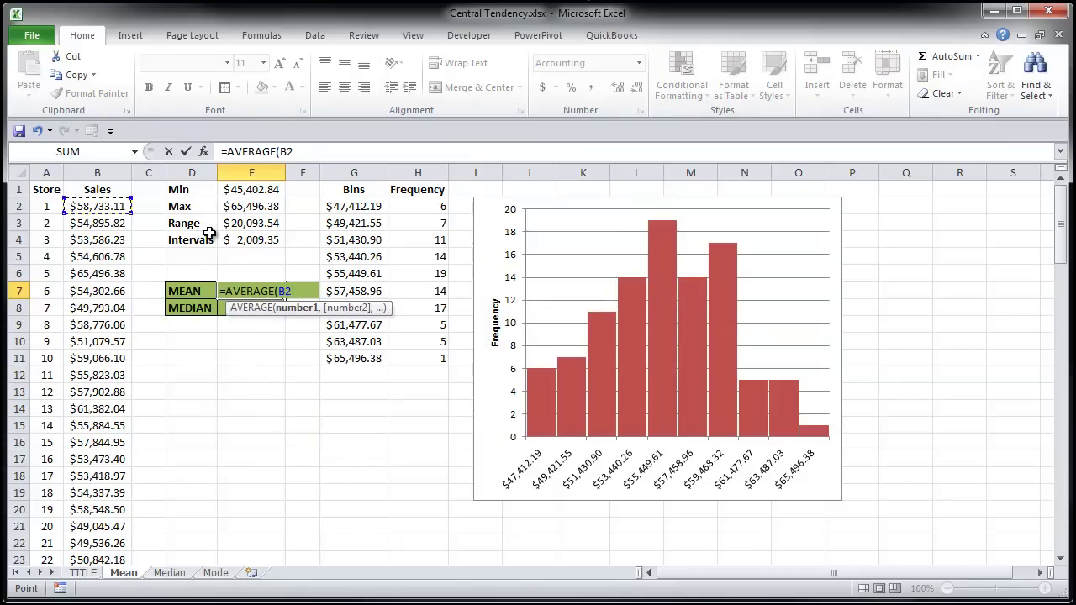
key(ctrl+shift+Down)
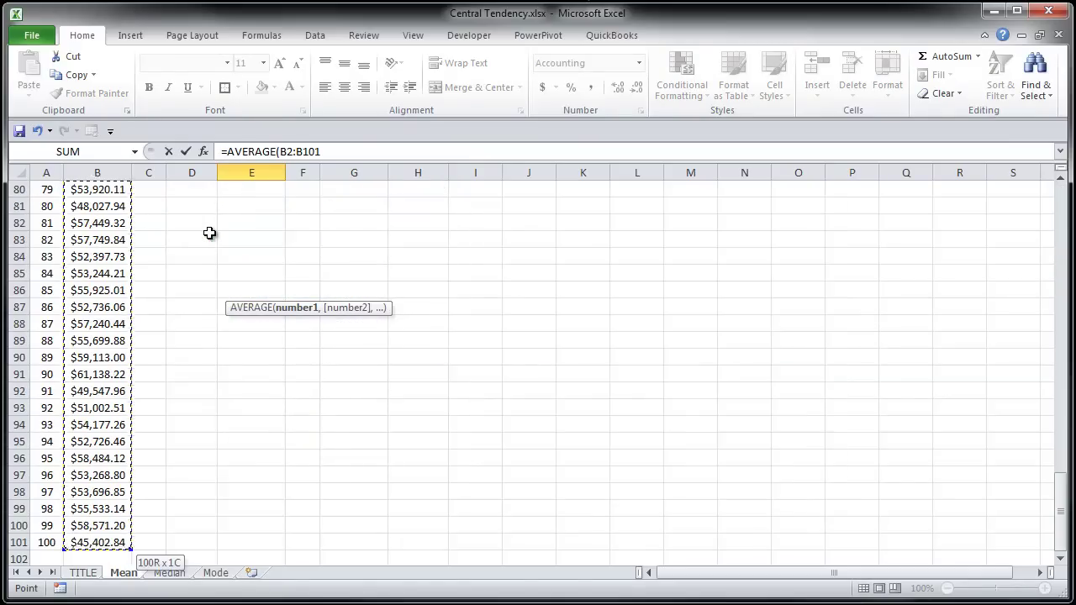
key(Return)
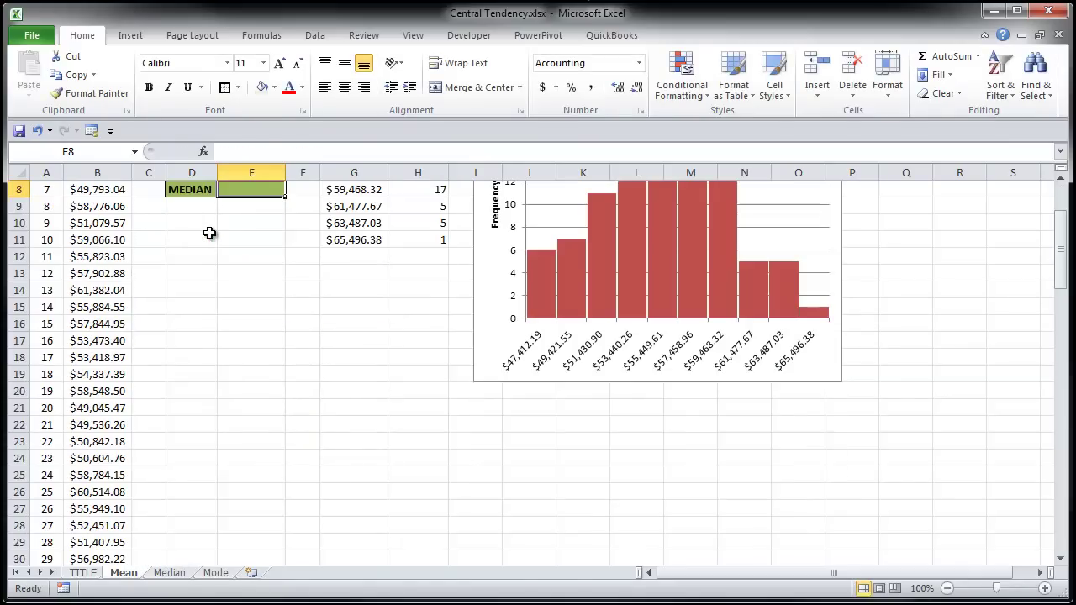
scroll(227, 338, up, 3)
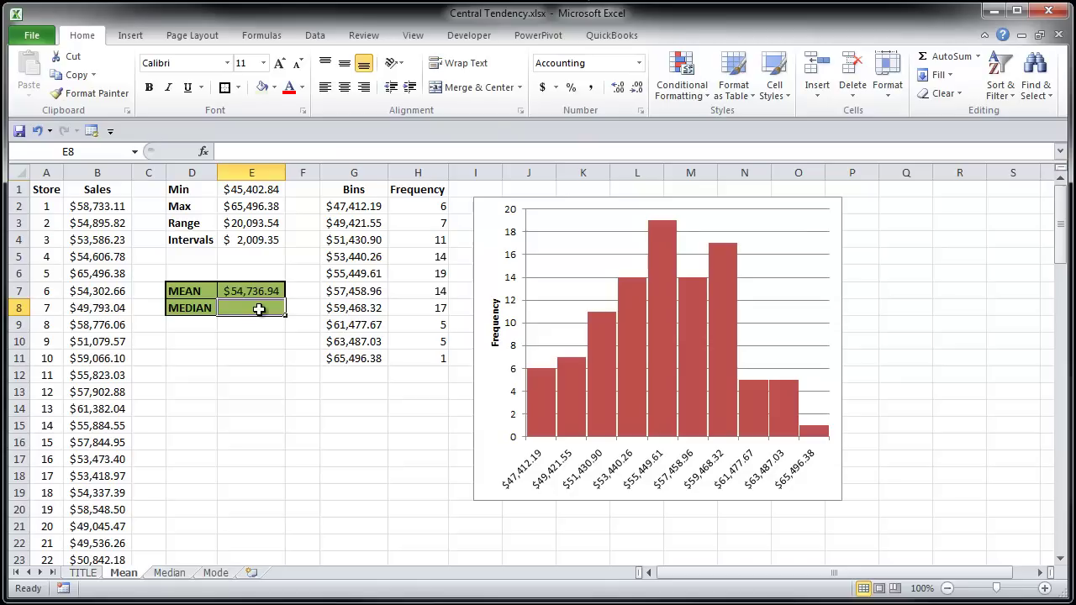
- Enter =MEDIAN(B2:B101) in the MEDIAN cell, returning $54,576.51
text(=med)
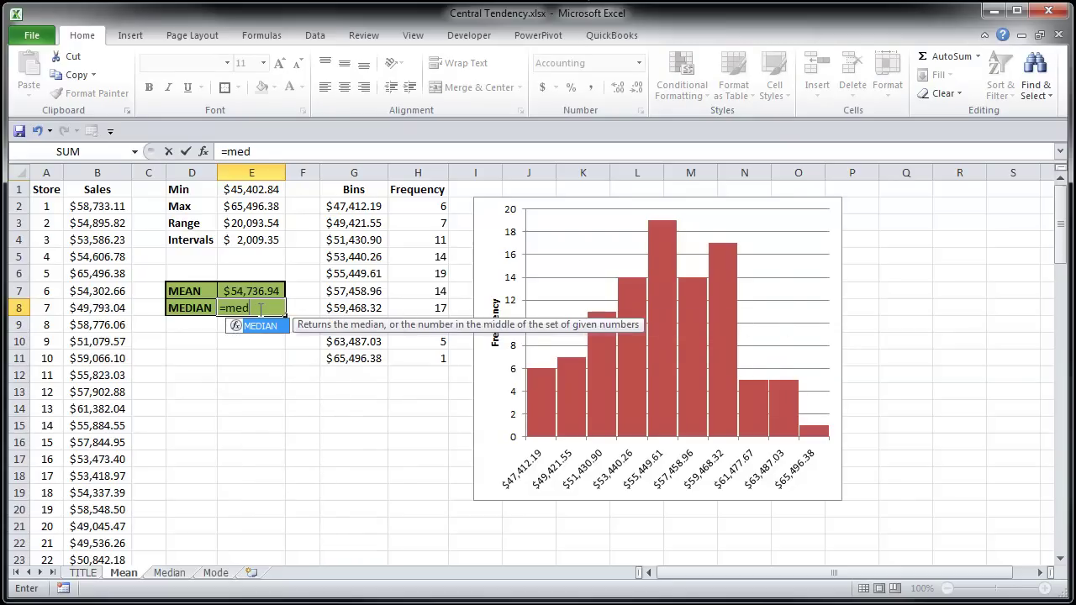
key(Tab)
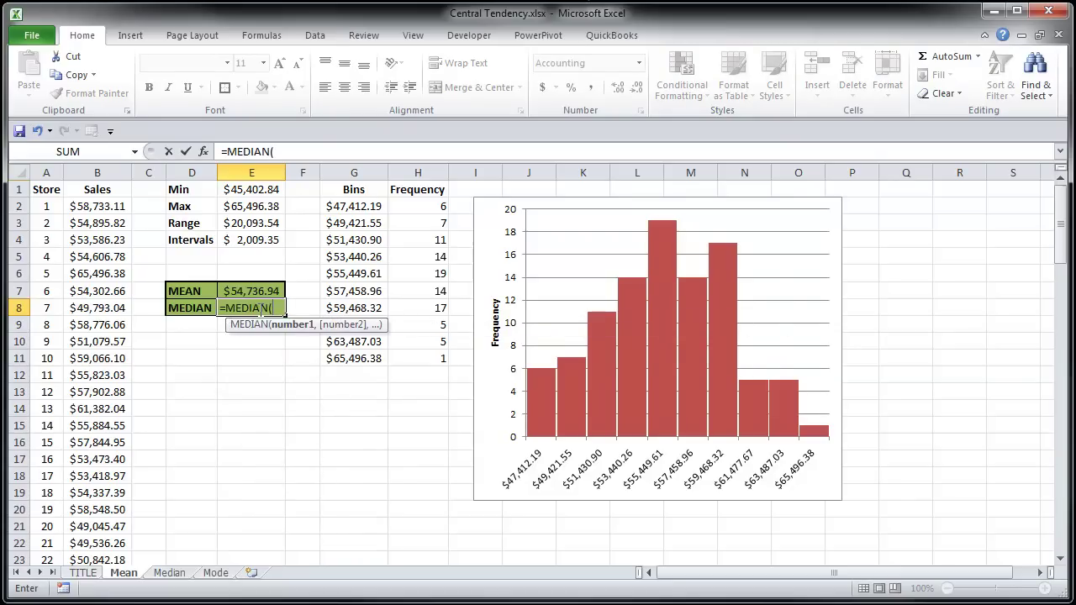
click(80, 206)
key(ctrl+shift+Down)
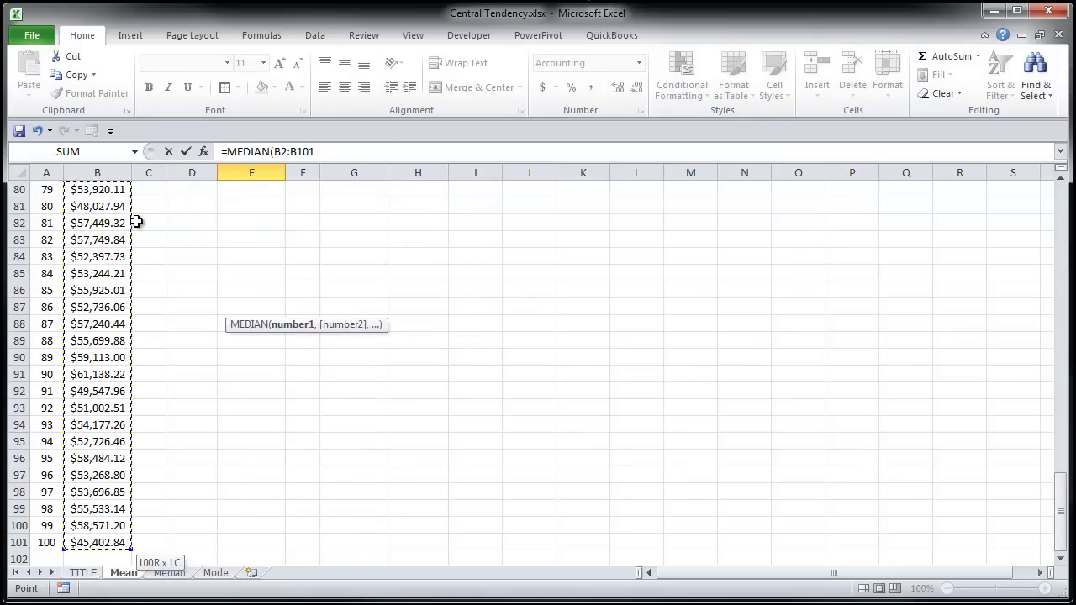
key(Return)
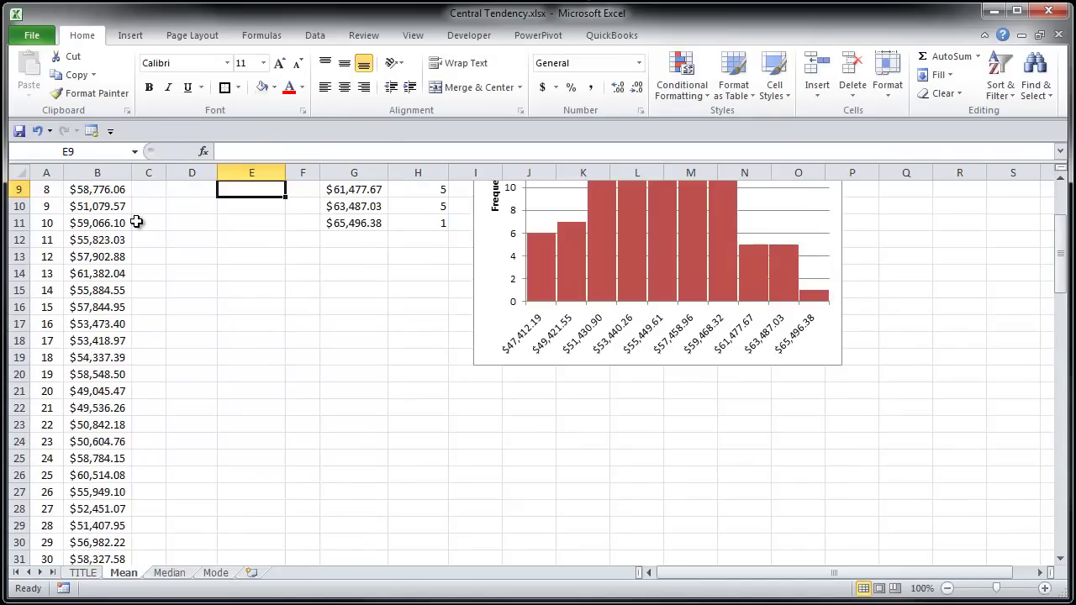
scroll(137, 221, up, 3)
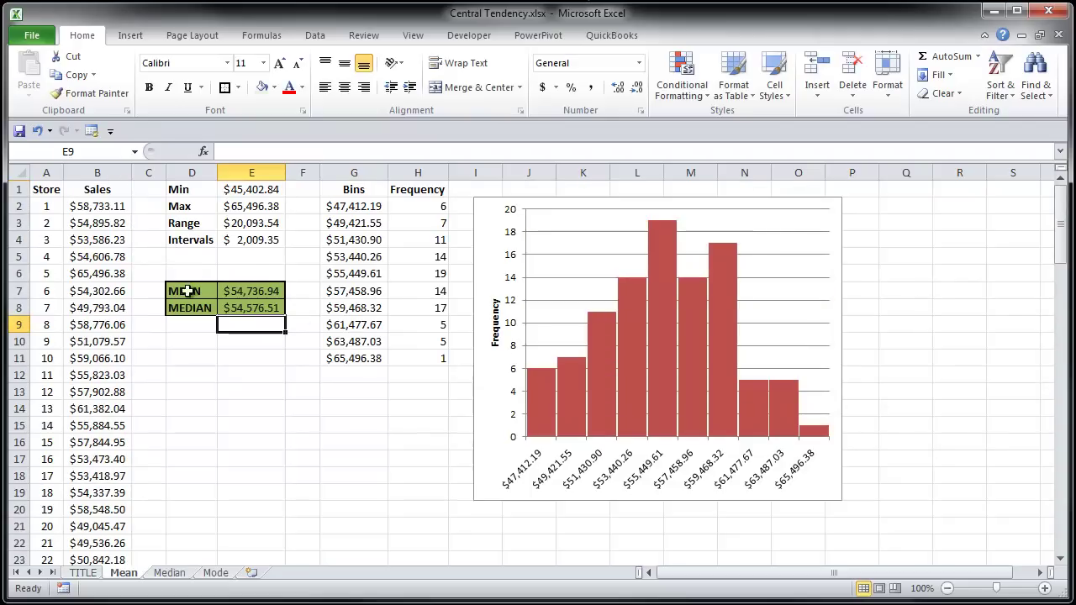
click(306, 409)
- On the Median sheet, enter =MEDIAN(B2:B101) in E15, giving $54,204.58
click(172, 574)
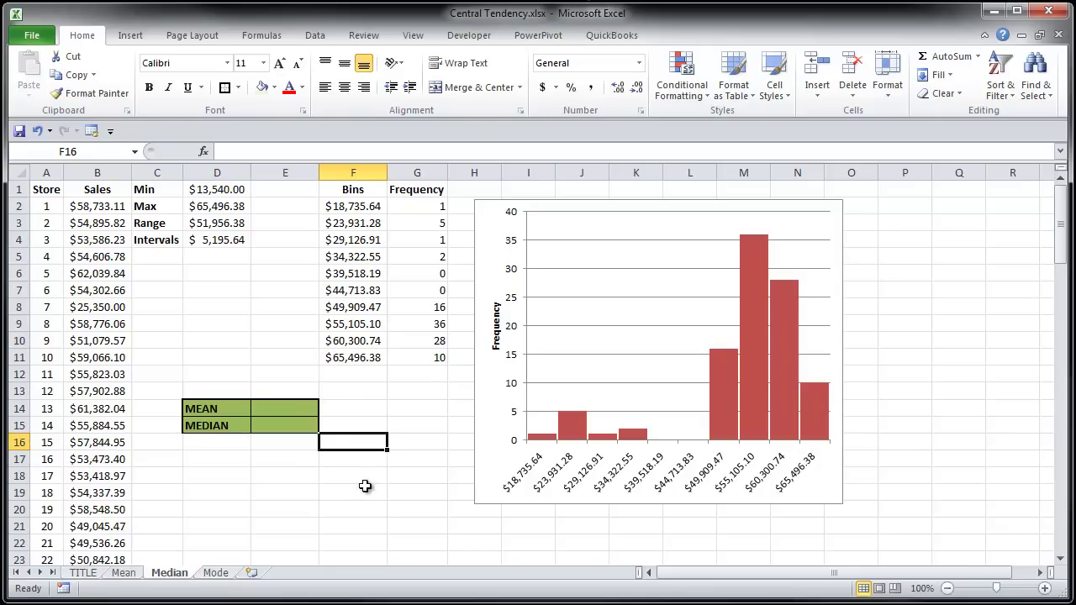
click(310, 424)
text(=media)
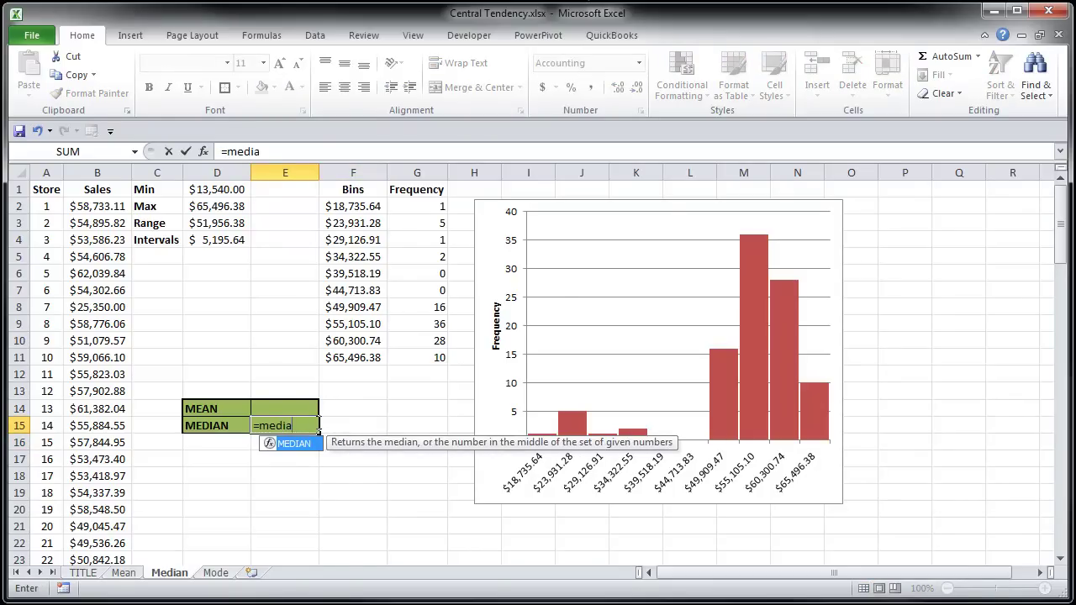
key(Tab)
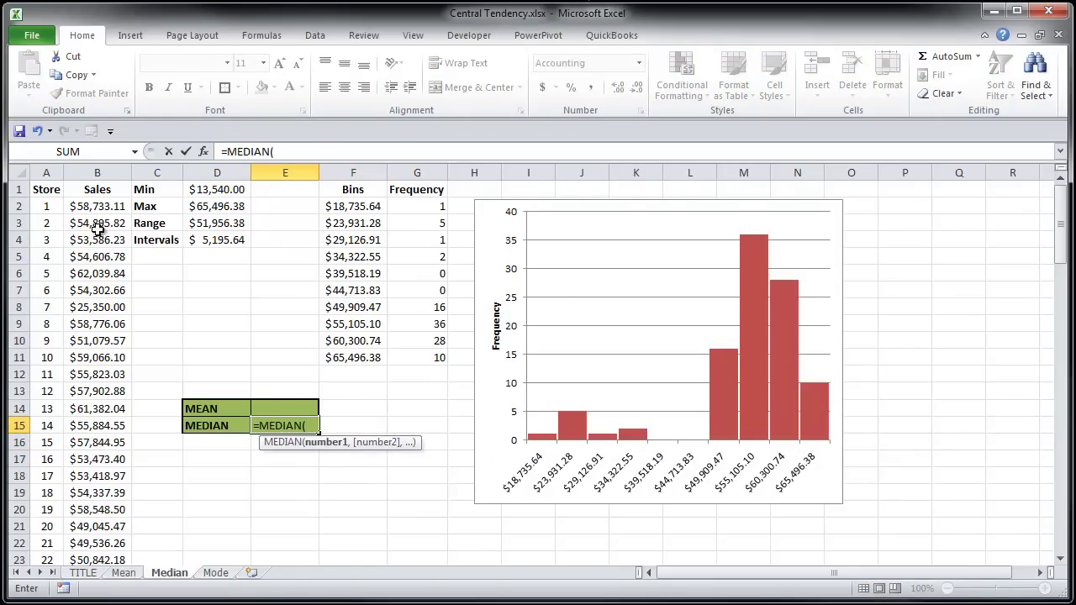
click(107, 208)
key(ctrl+shift+Down)
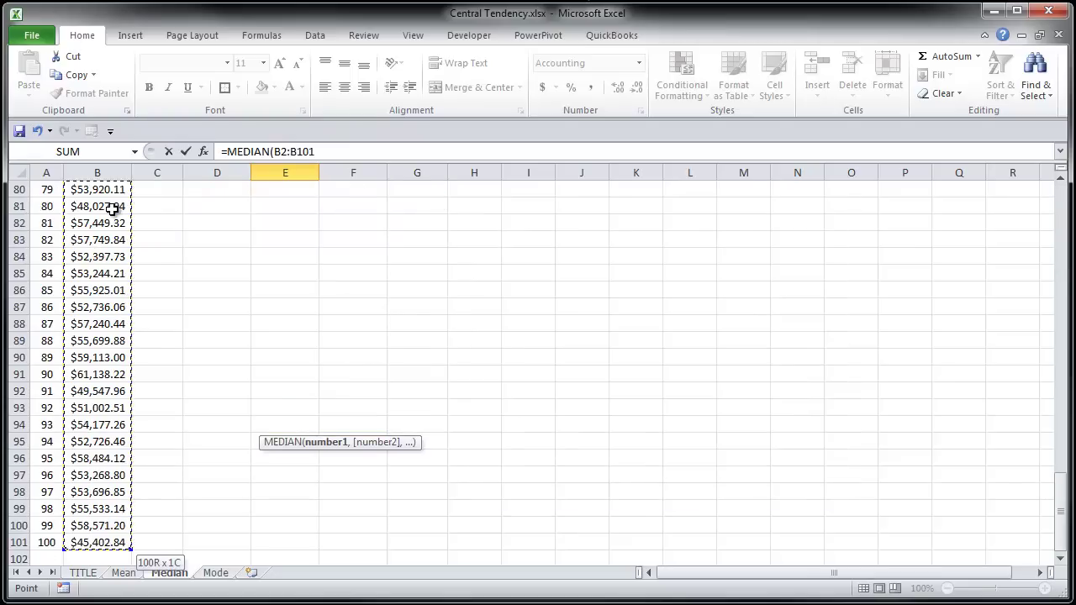
key(Return)
scroll(252, 294, up, 5)
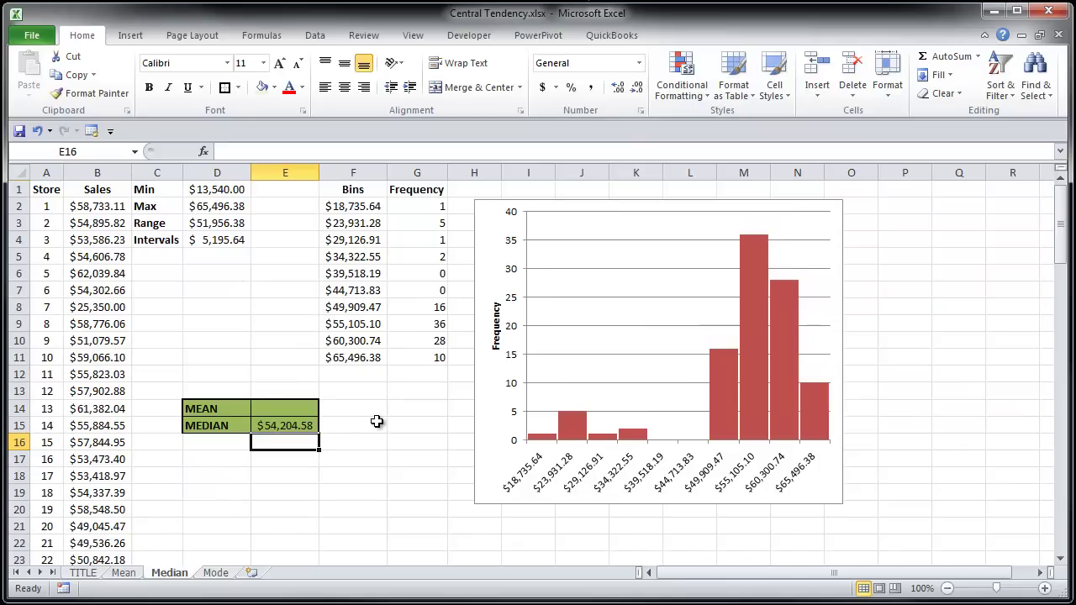
- Enter =AVERAGE(B2:B101) in E14 beside MEAN, giving $51,861.55
click(291, 410)
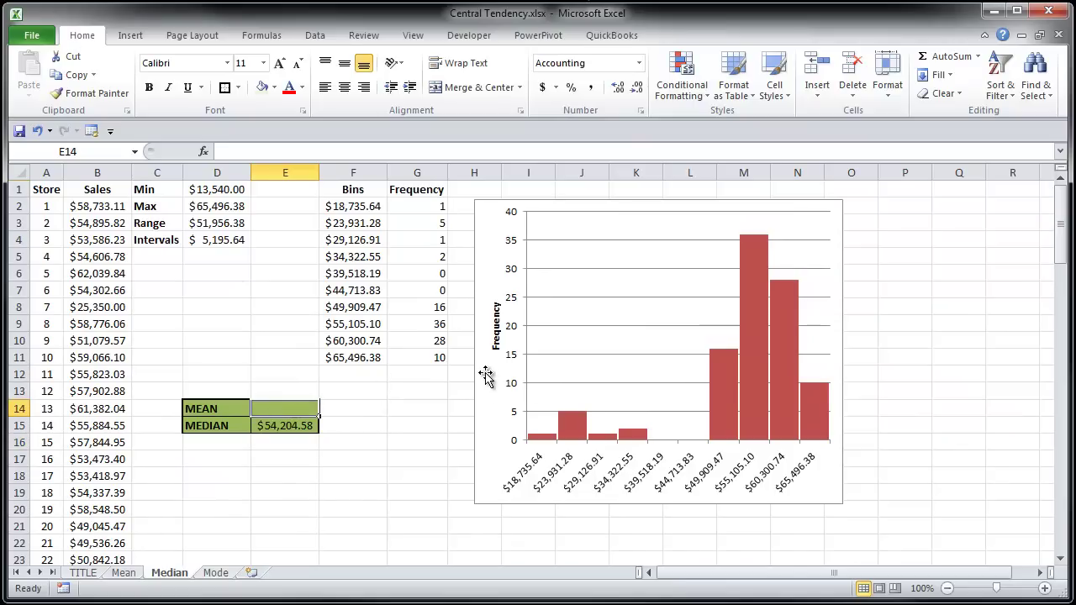
text(=m)
key(BackSpace)
text(aver)
key(Tab)
click(118, 206)
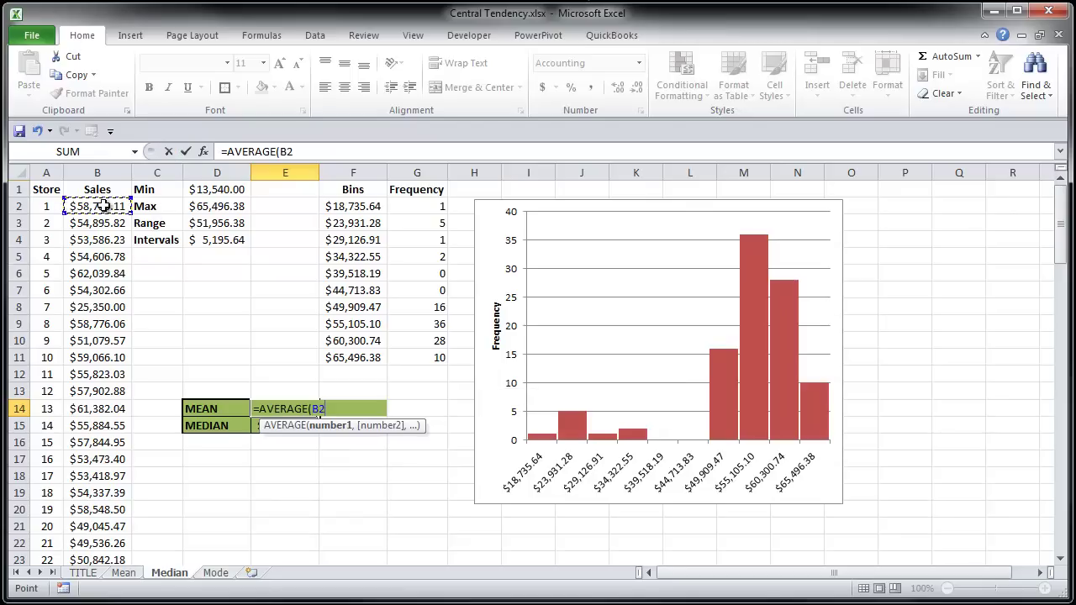
key(ctrl+shift+Down)
key(Return)
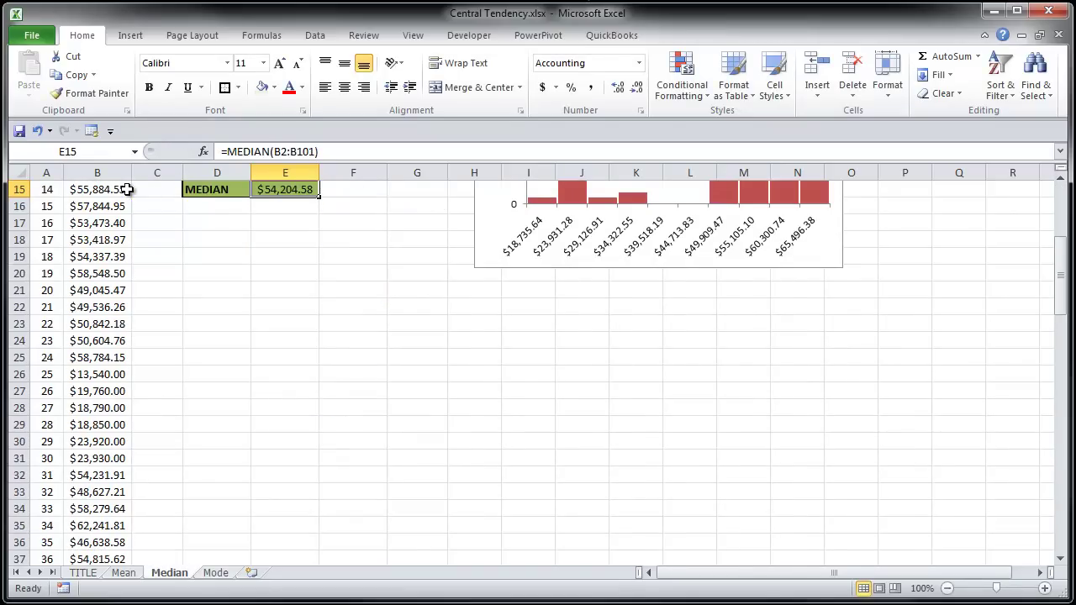
scroll(369, 332, up, 4)
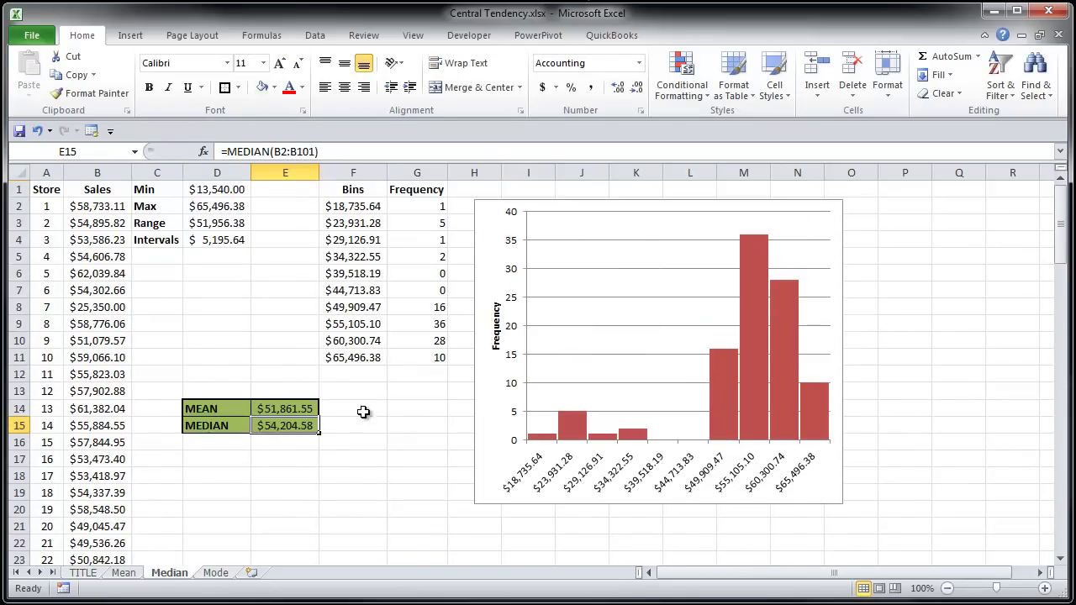
click(358, 420)
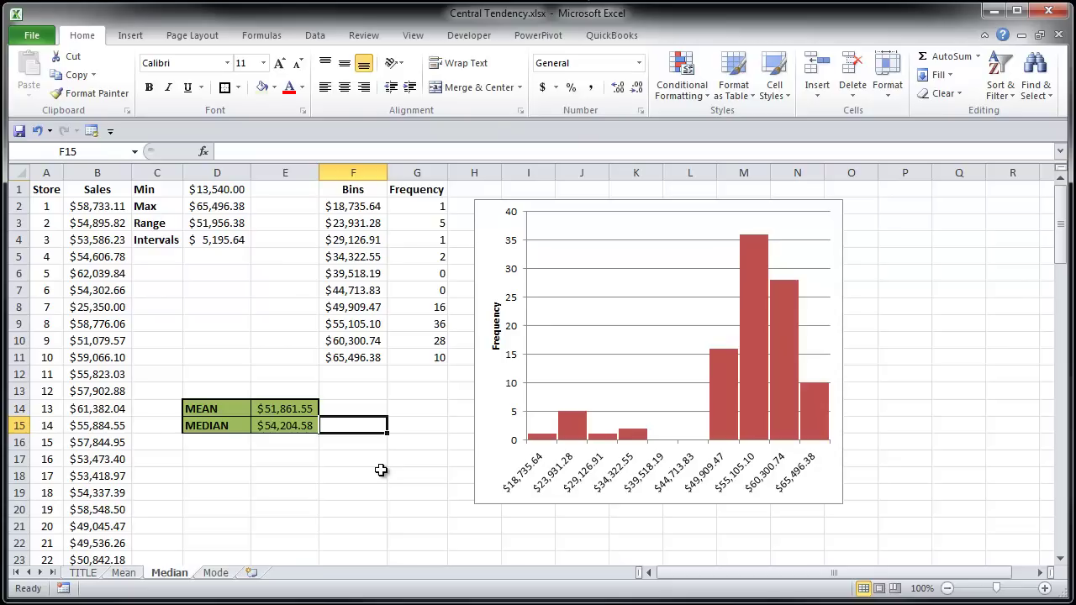
- On the Mode sheet, enter =MODE.MULT(A2:A55) in B3, which returns #N/A for text
click(215, 572)
click(348, 452)
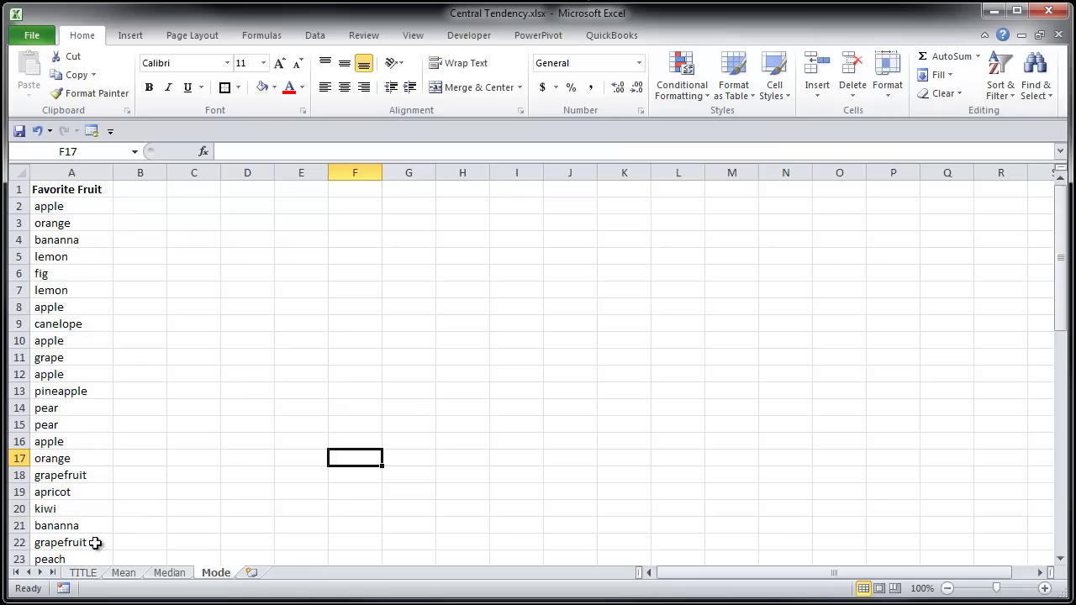
click(145, 221)
text(=moed)
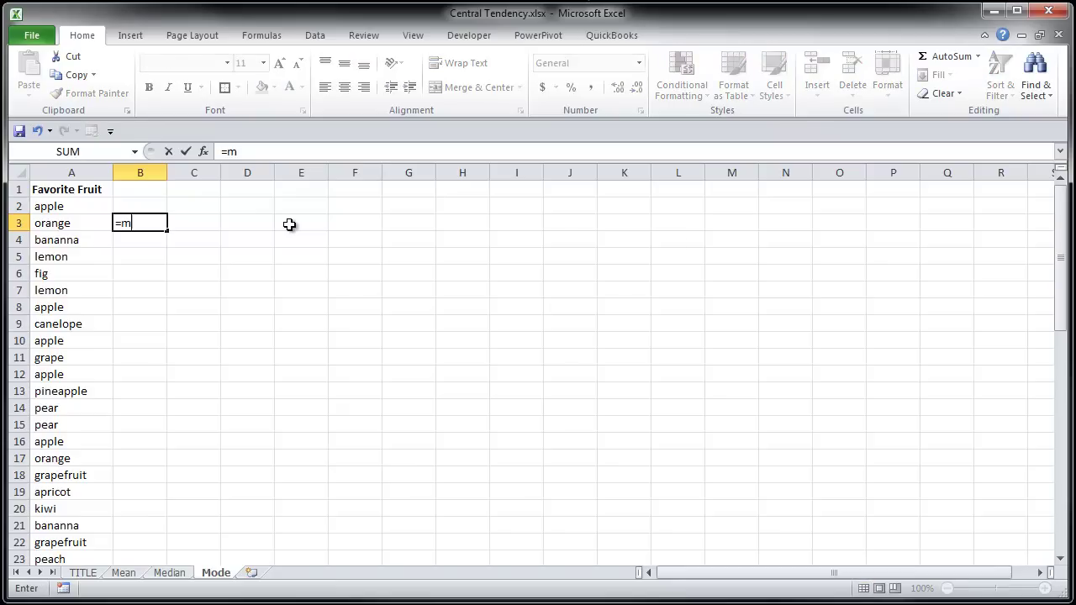
key(BackSpace)
key(BackSpace)
text(de)
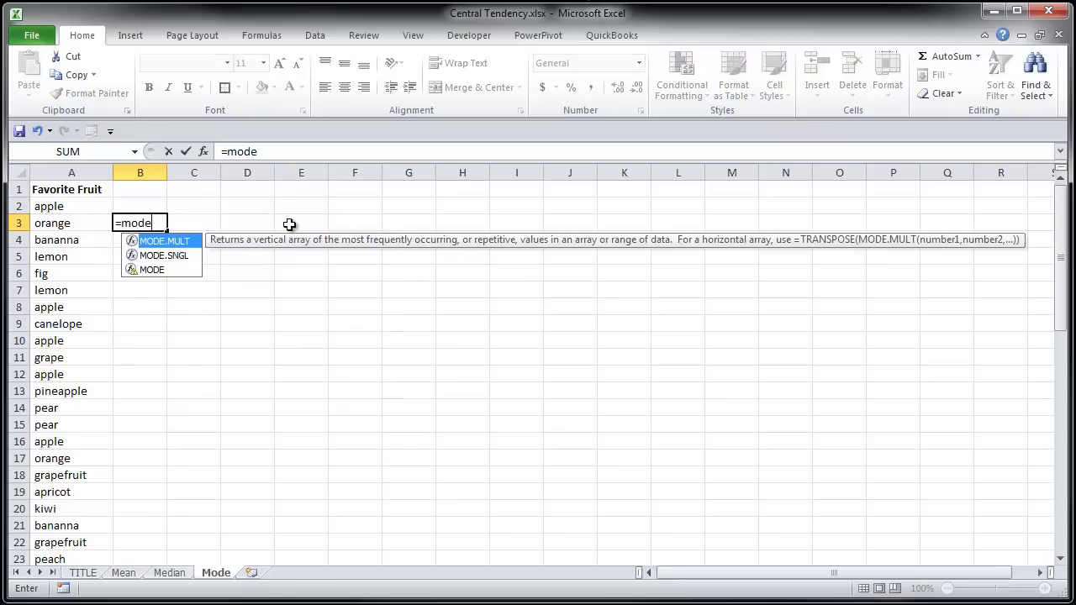
key(Tab)
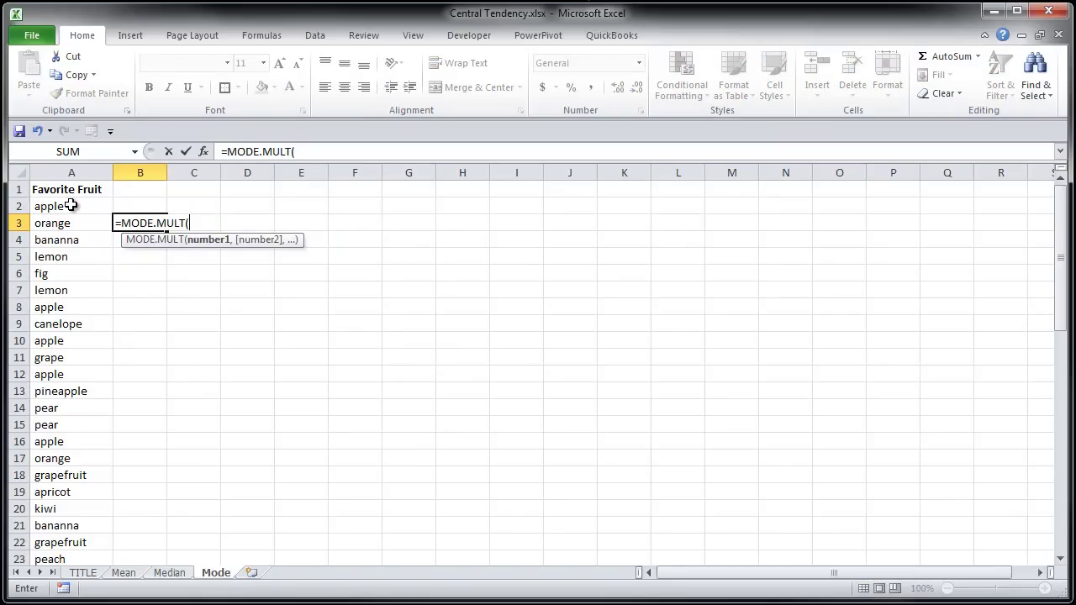
click(71, 205)
key(ctrl+shift+Down)
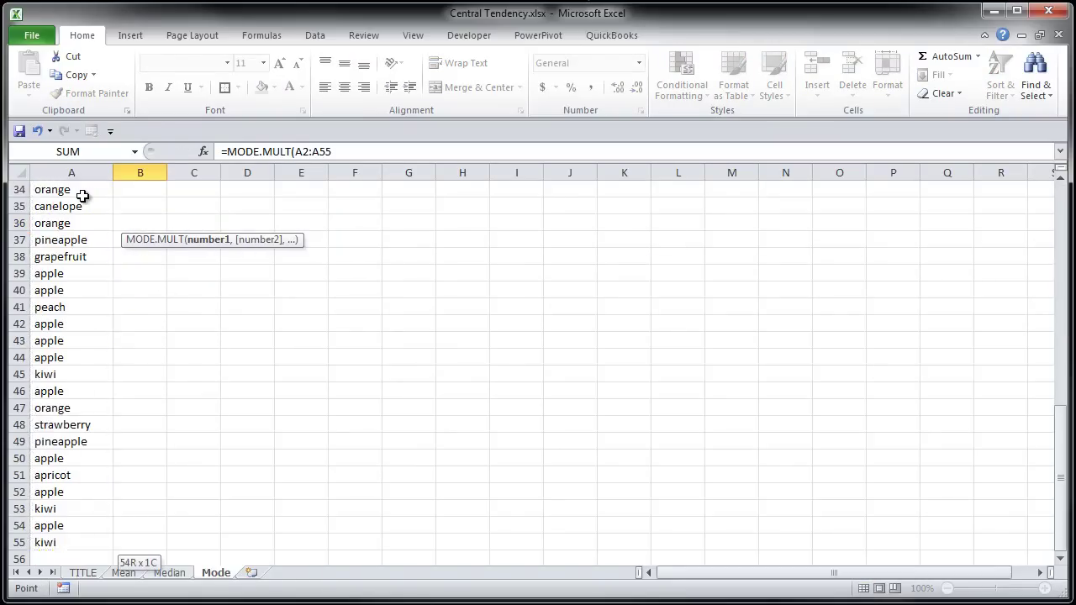
scroll(181, 279, up, 1)
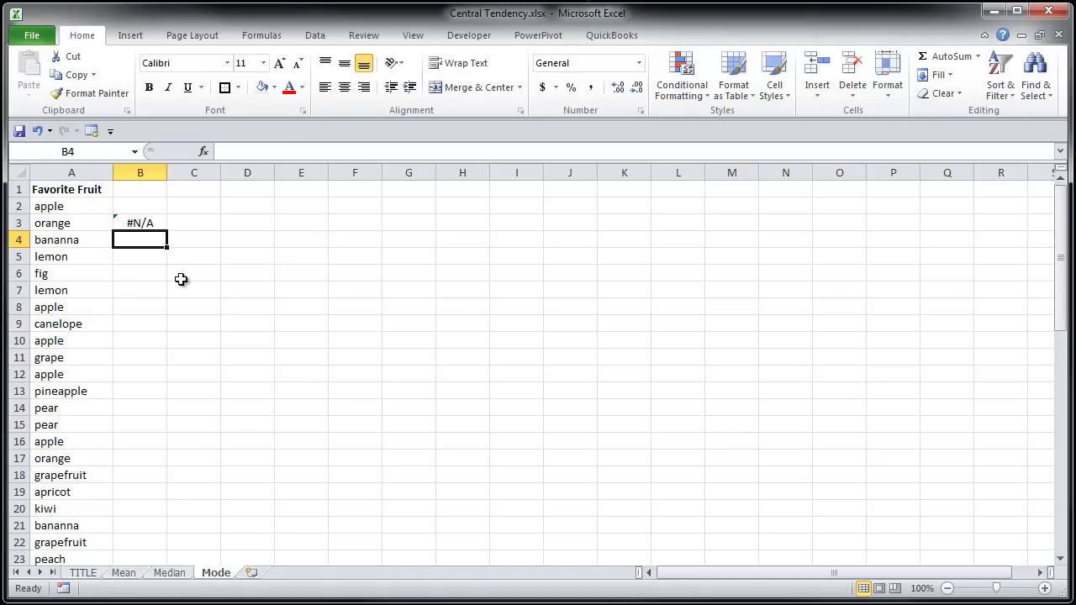
click(148, 220)
- Clear B3 and enter the sample values 1, 1, 2, 3 into B3:B6
key(Delete)
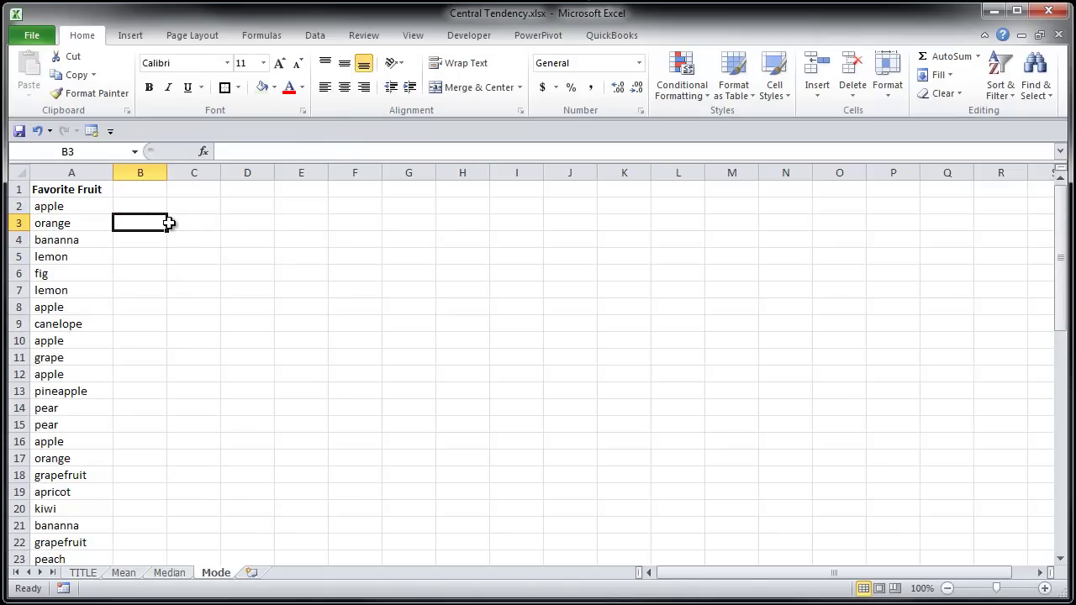
text(1)
key(Return)
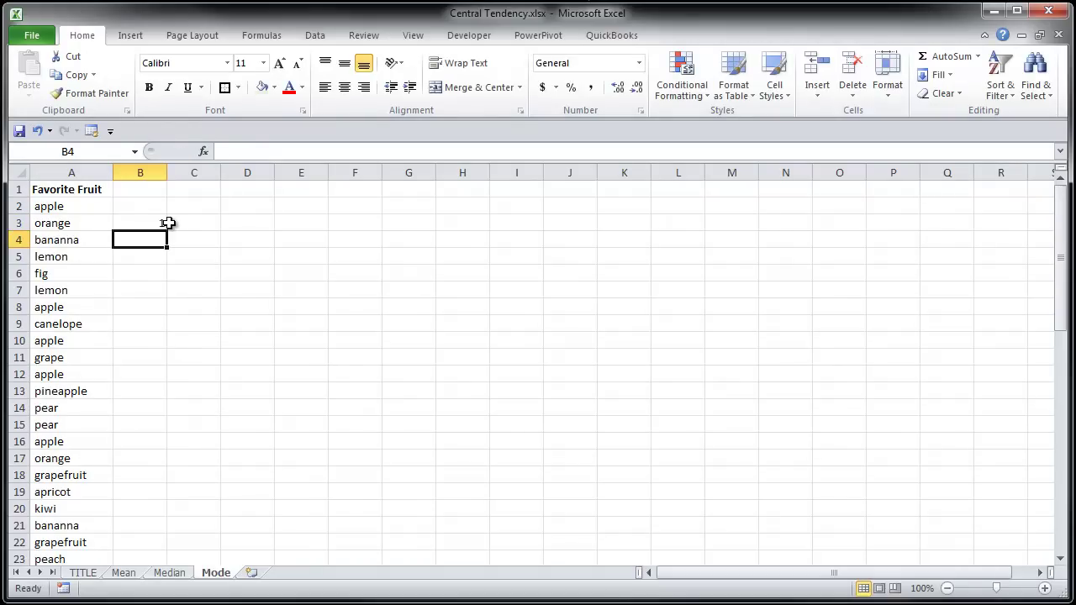
text(1)
key(Return)
text(2)
key(Return)
text(3)
key(Return)
- Enter =MODE(B3:B6) in C5, returning 1
click(210, 255)
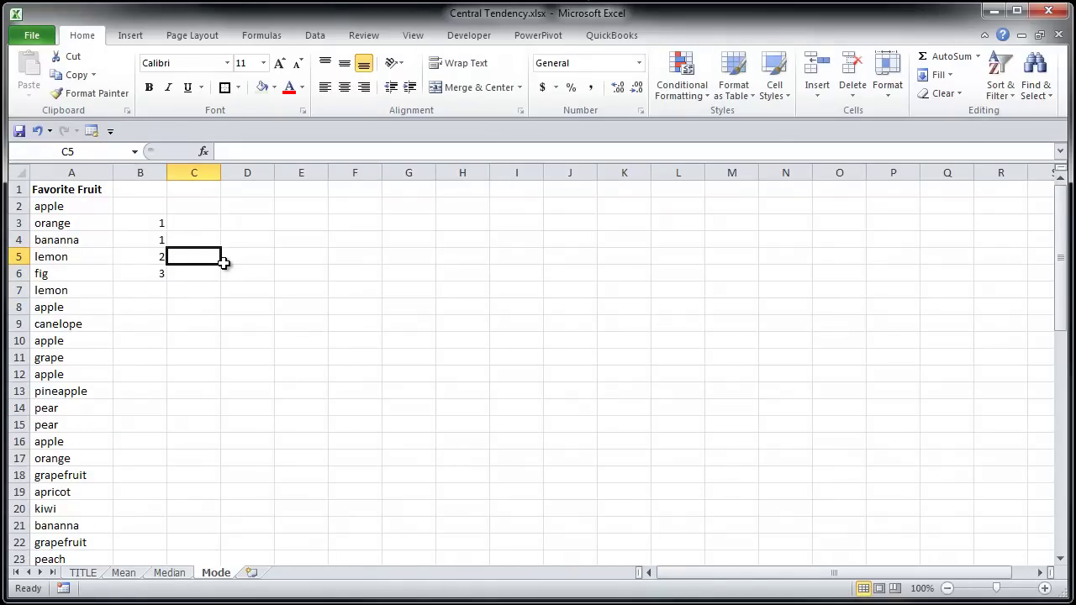
text(=med)
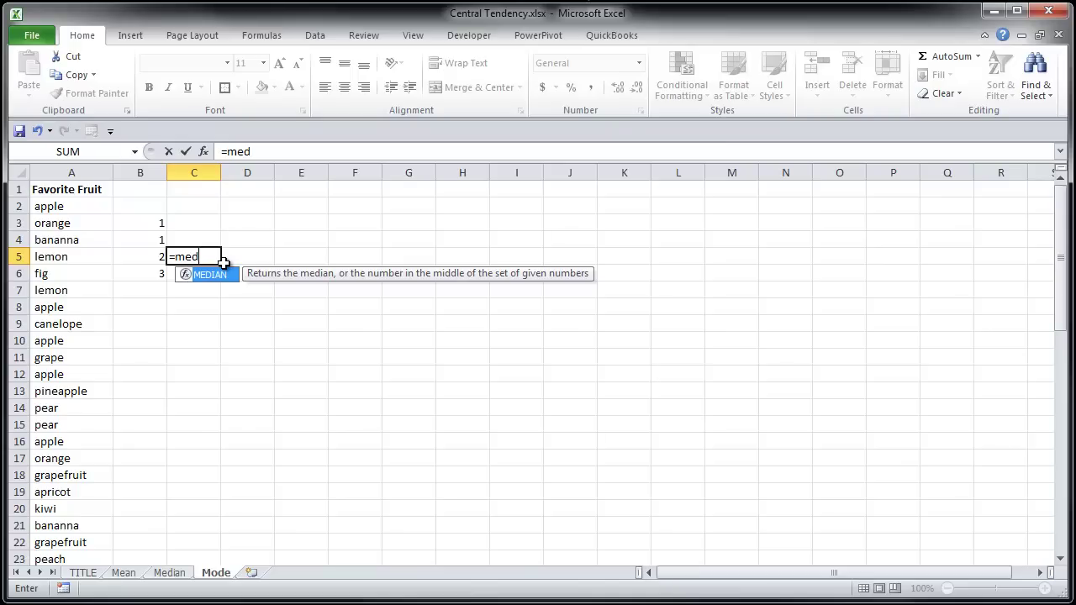
text(=)
key(BackSpace)
key(BackSpace)
key(BackSpace)
text(ode)
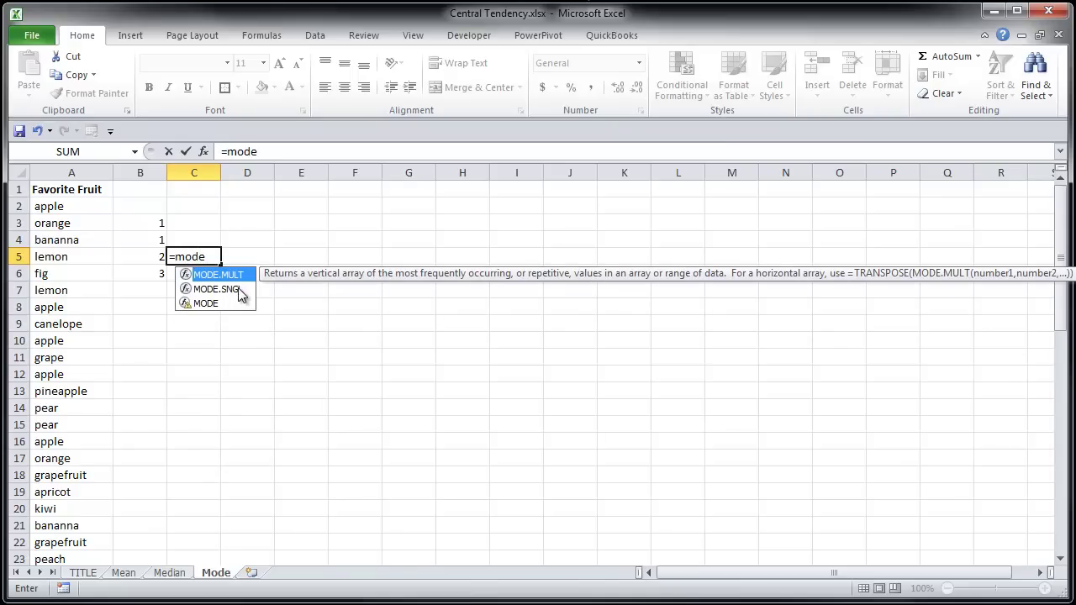
click(231, 290)
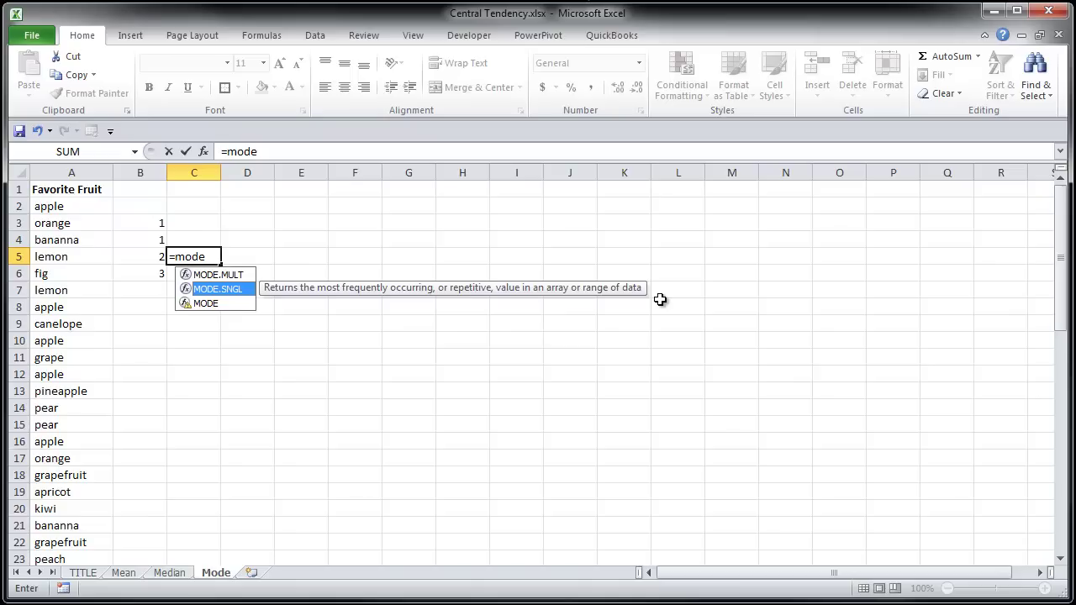
click(280, 152)
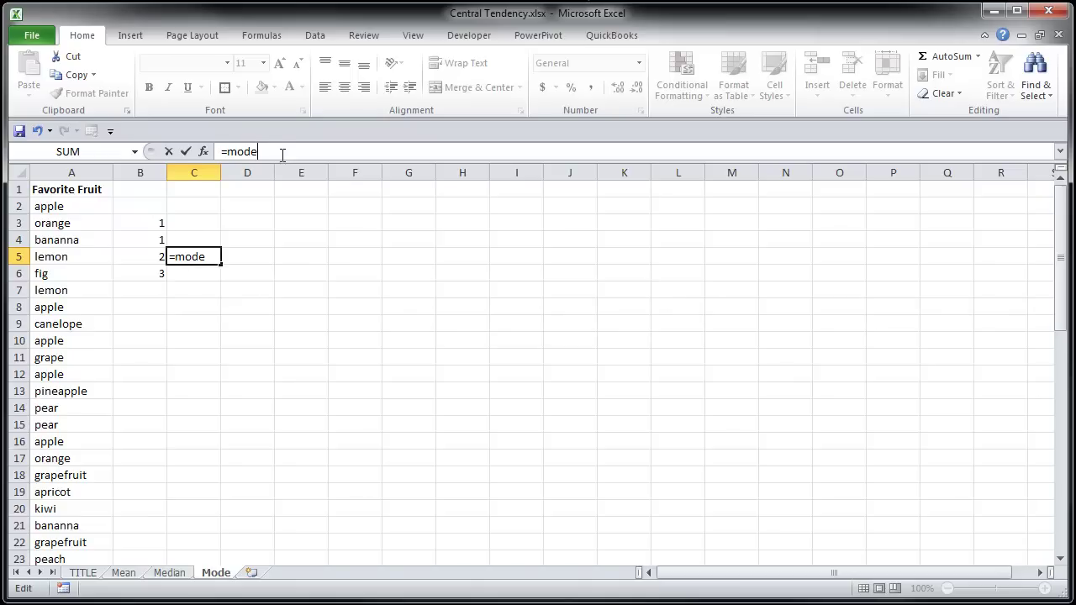
key(Tab)
click(194, 256)
click(267, 151)
text(()
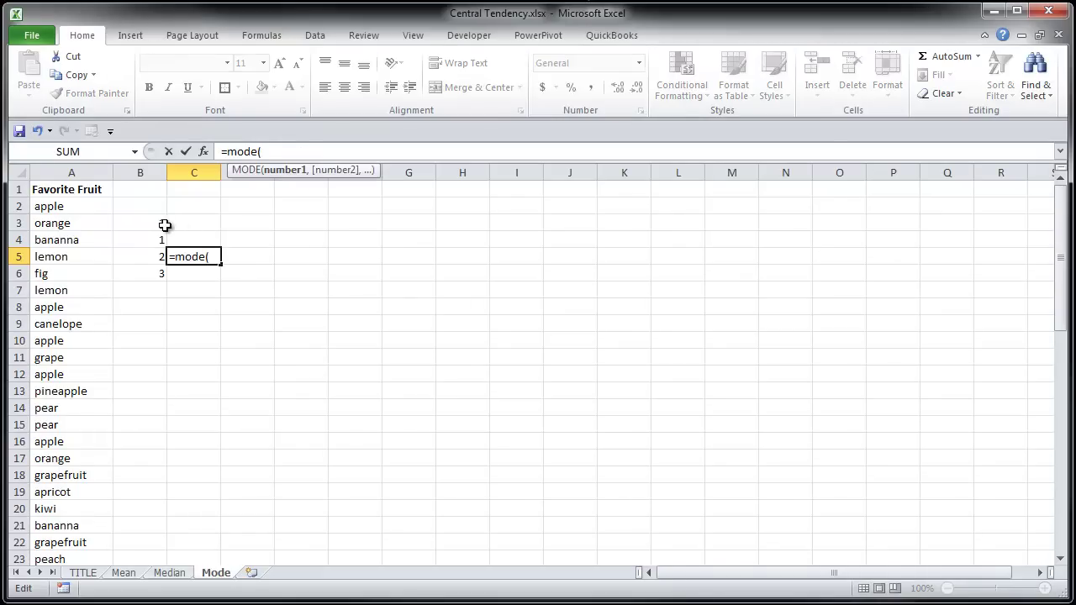
drag(162, 223, 160, 276)
key(Return)
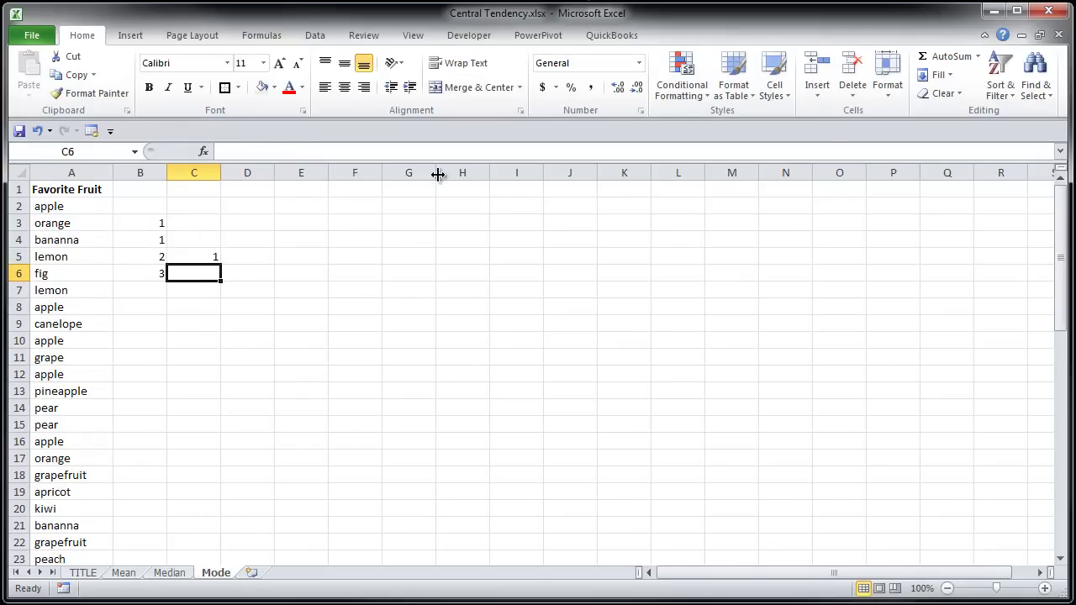
click(197, 257)
- Clear the sample numbers and MODE result from B3:C6
click(150, 223)
drag(217, 275, 235, 263)
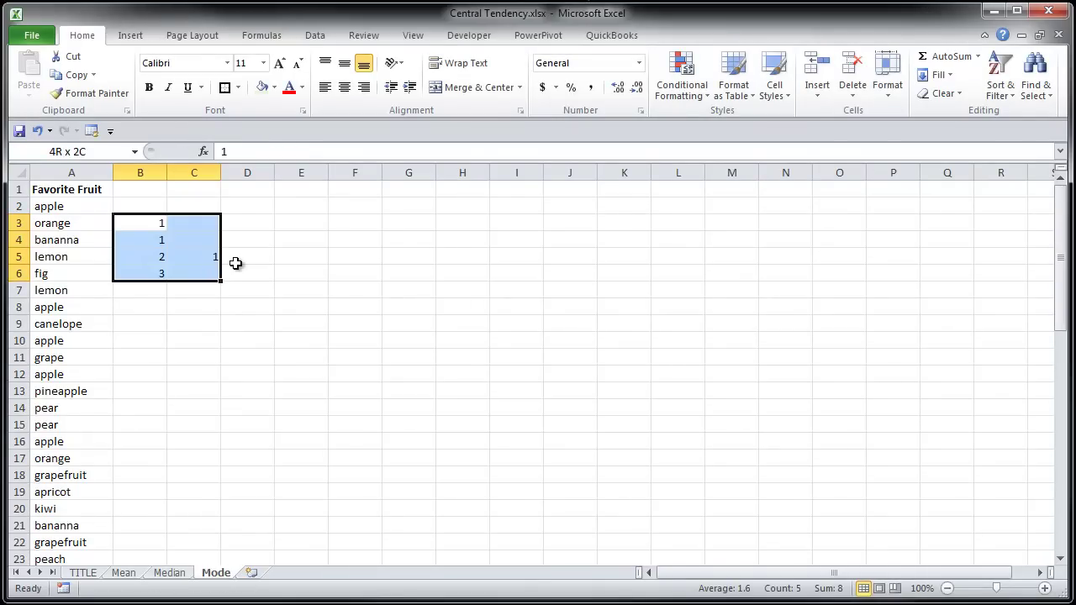
key(Delete)
click(254, 259)
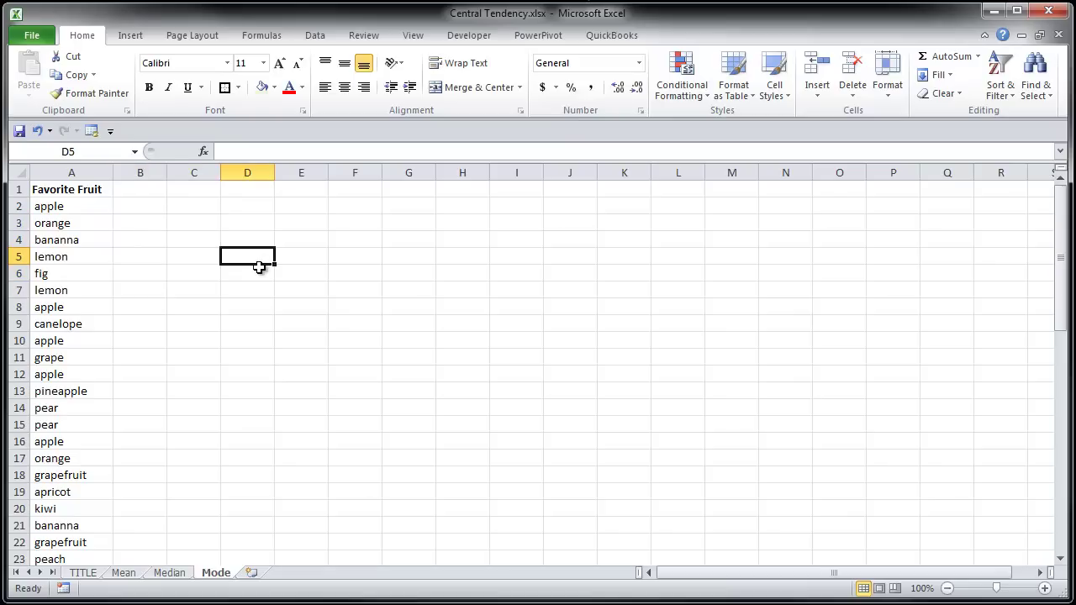
- Insert a PivotTable with PivotChart from the fruit list A1:A55 at D6 on this sheet
click(99, 194)
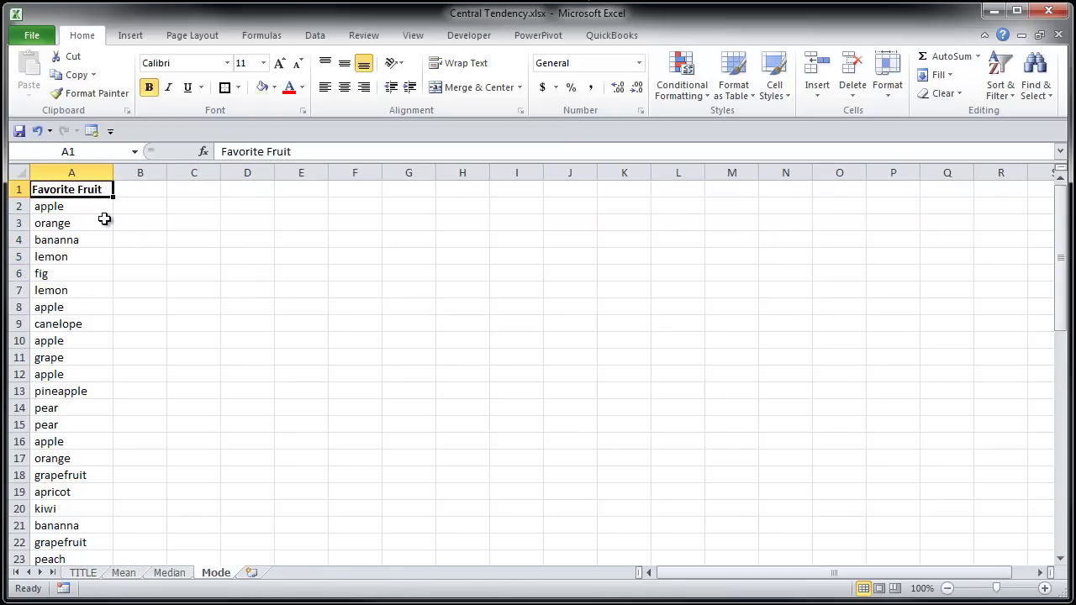
key(ctrl+shift+Down)
scroll(454, 358, up, 11)
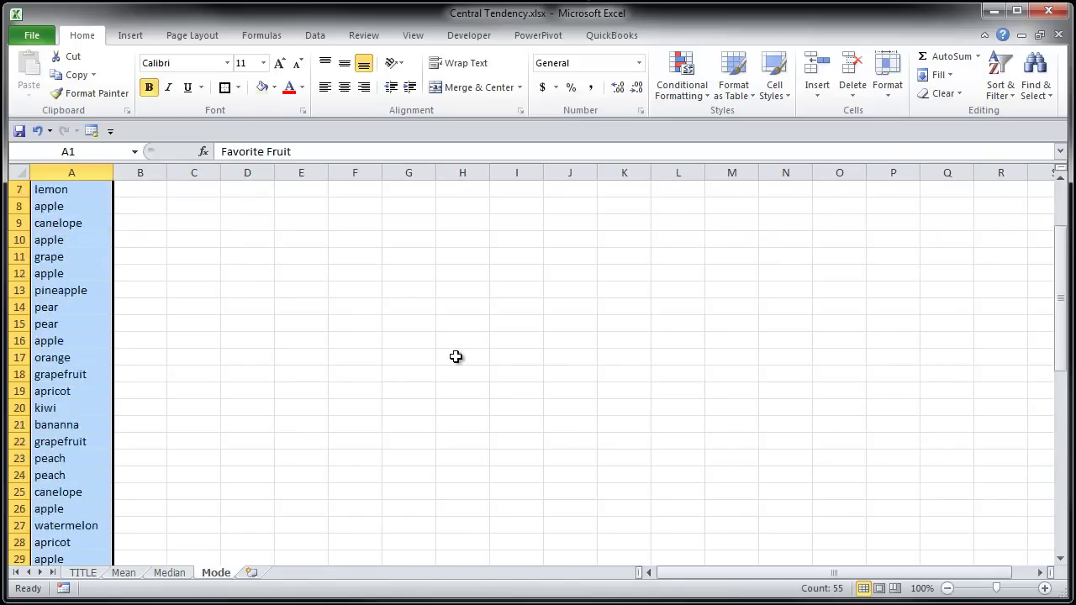
click(126, 39)
click(33, 92)
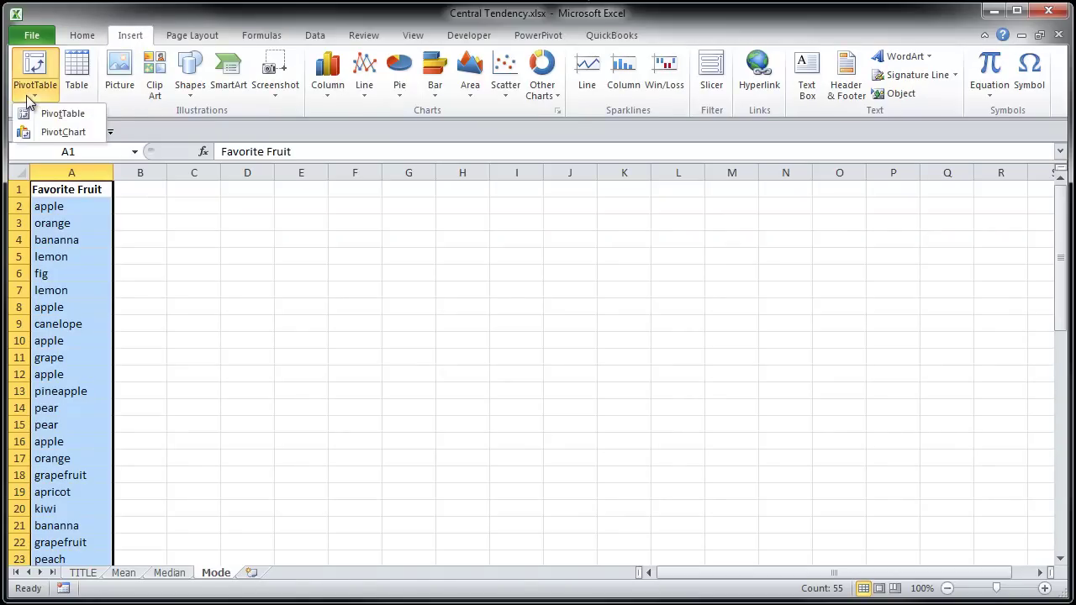
click(54, 132)
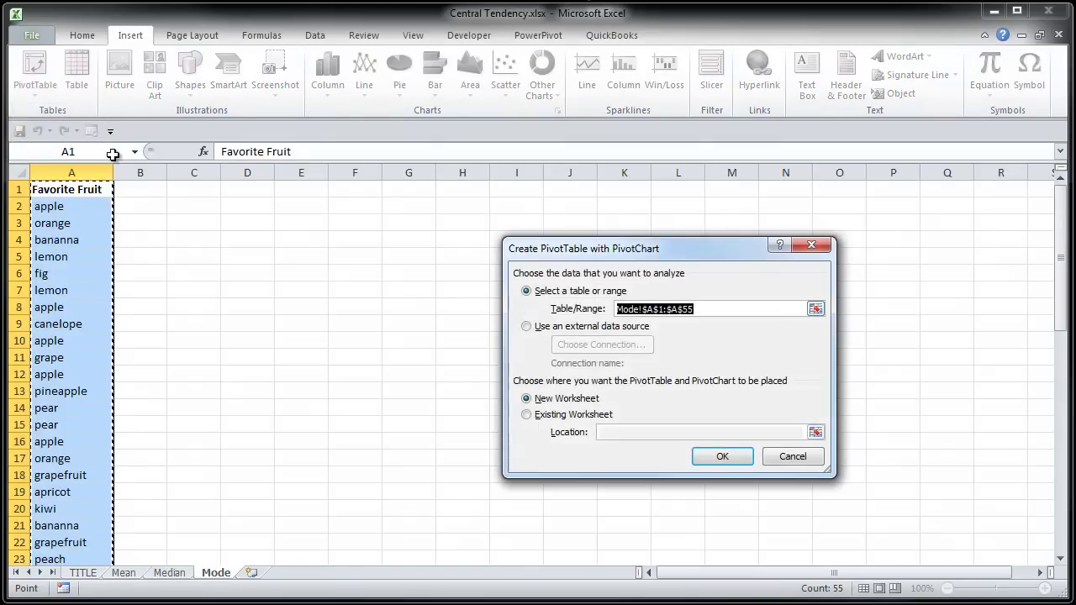
click(527, 414)
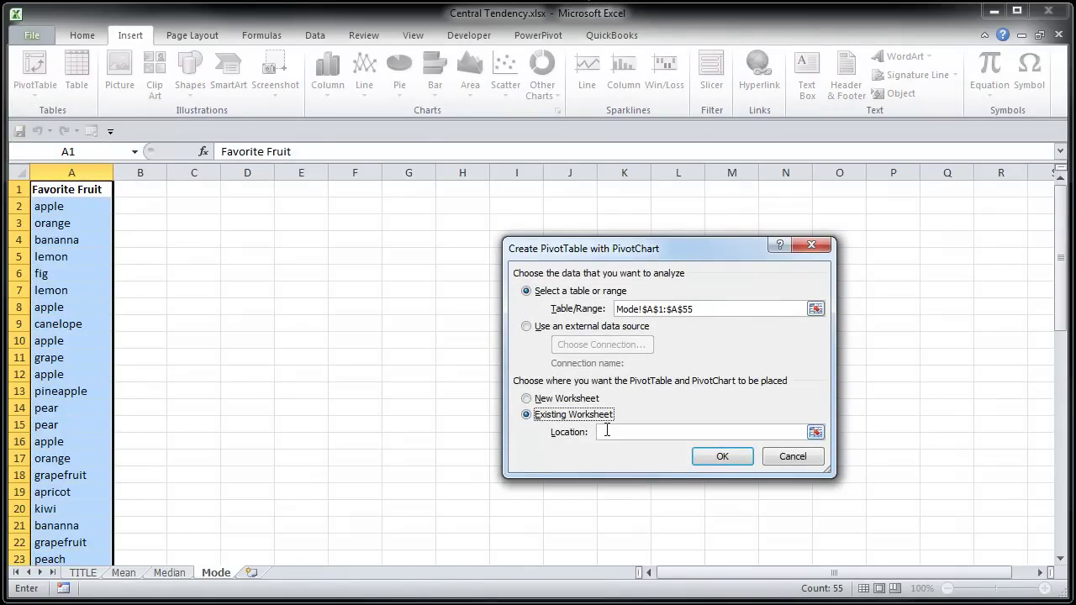
click(247, 271)
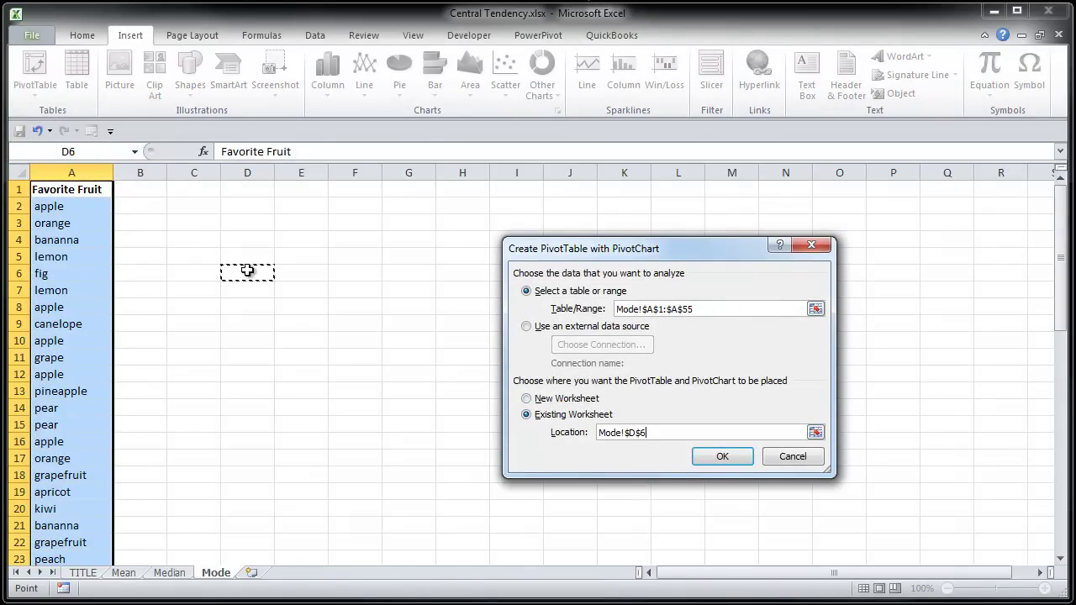
click(722, 457)
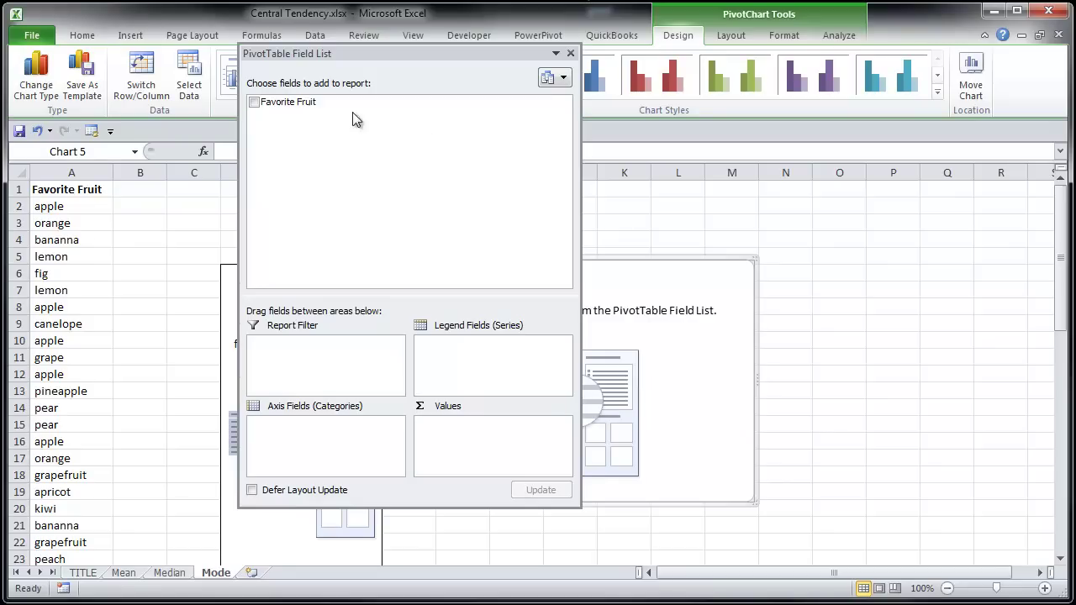
- Use Favorite Fruit as both axis field and counted value, showing apple at 18
drag(308, 101, 334, 449)
drag(309, 110, 474, 447)
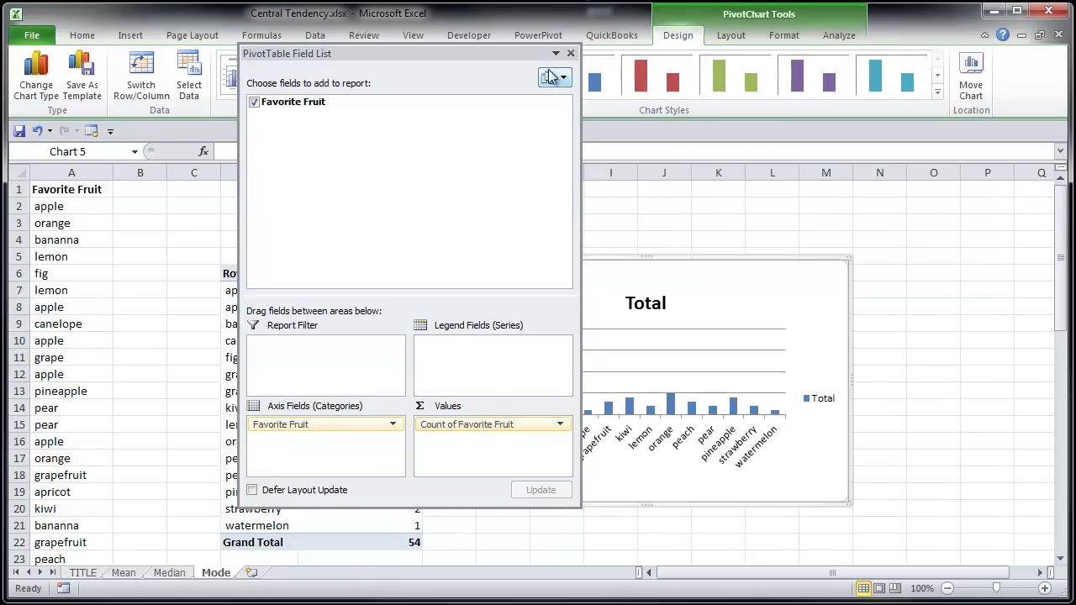
click(569, 53)
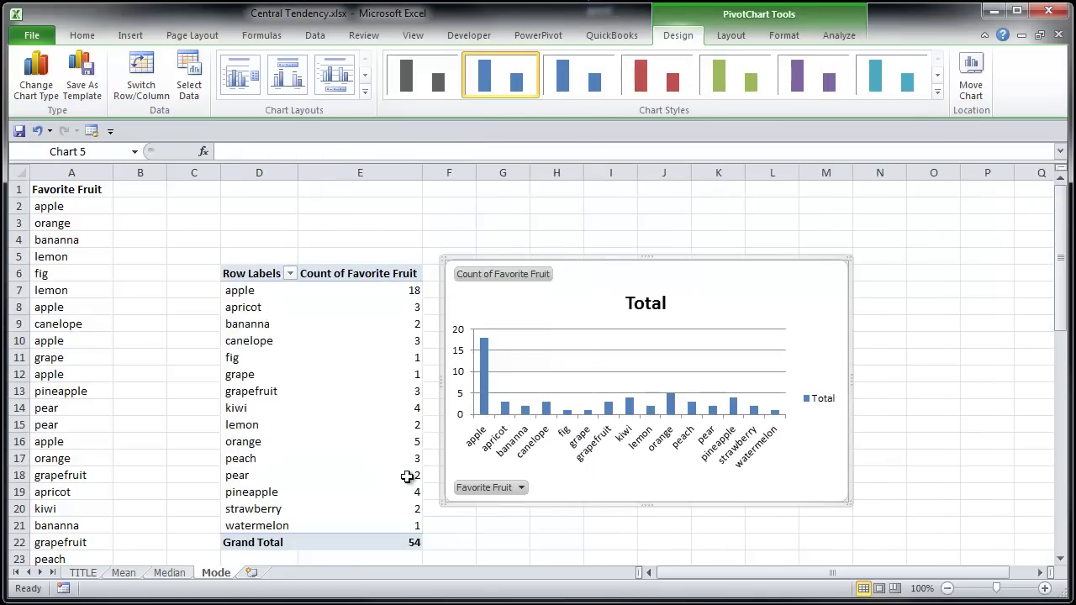
- Move the PivotChart up beside the table and enlarge it
drag(671, 260, 659, 206)
drag(836, 446, 972, 543)
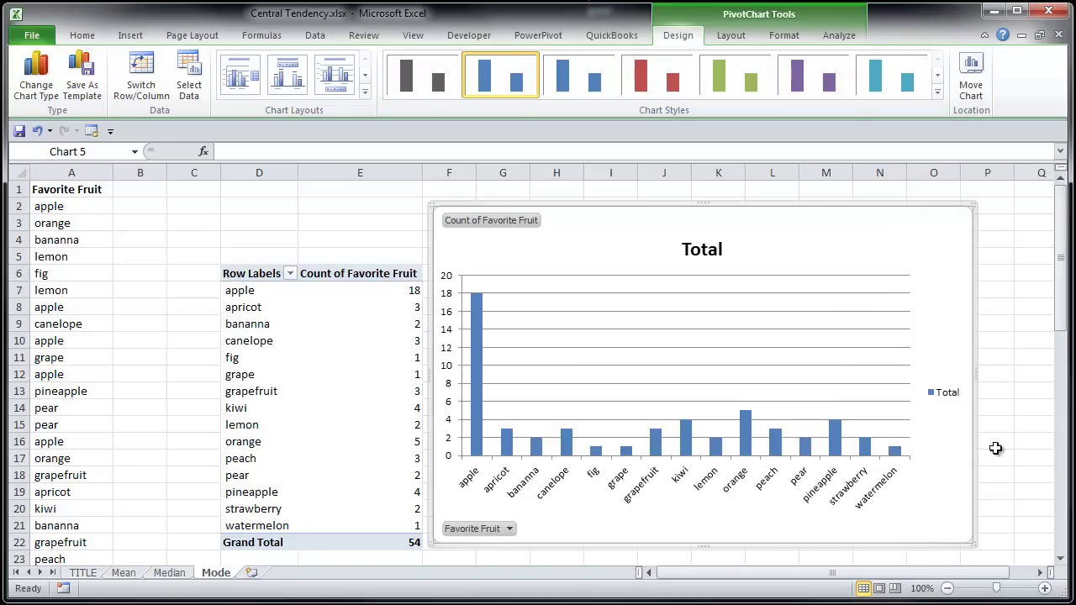
click(994, 445)
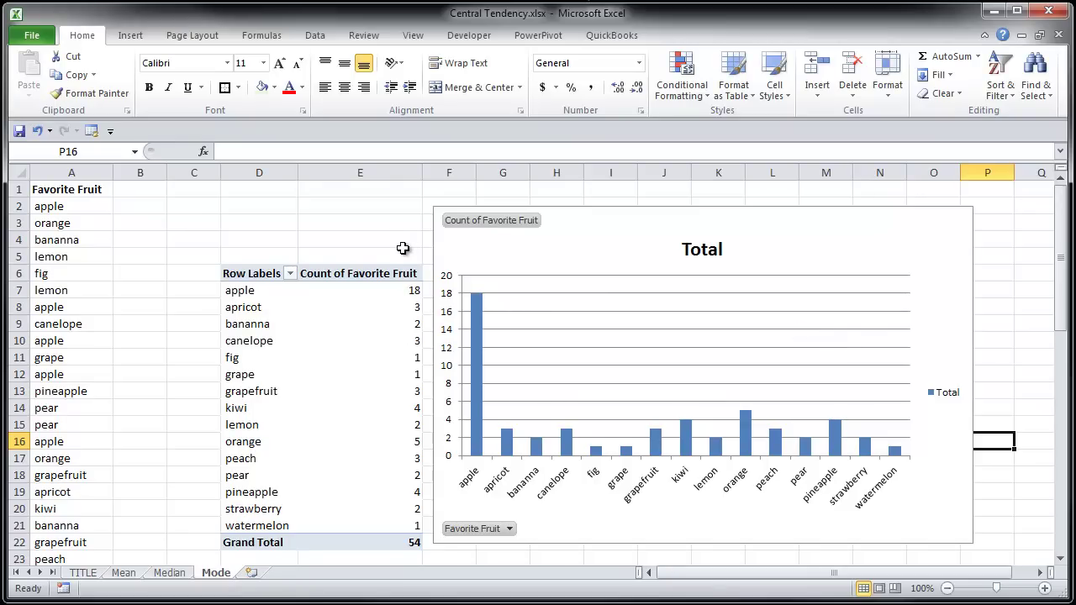
click(406, 295)
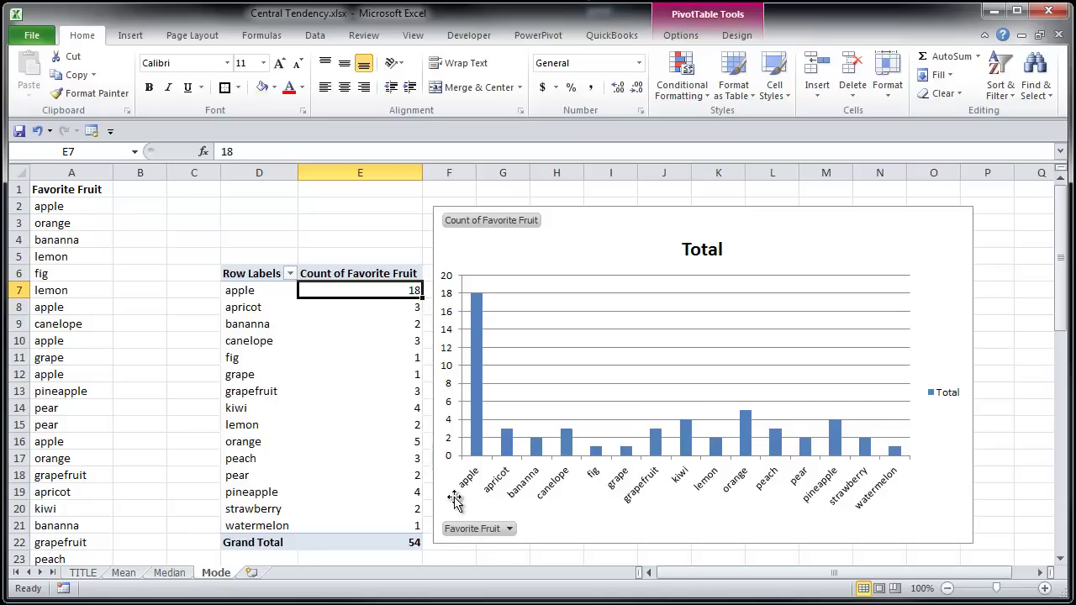
mouse_move(515, 435)
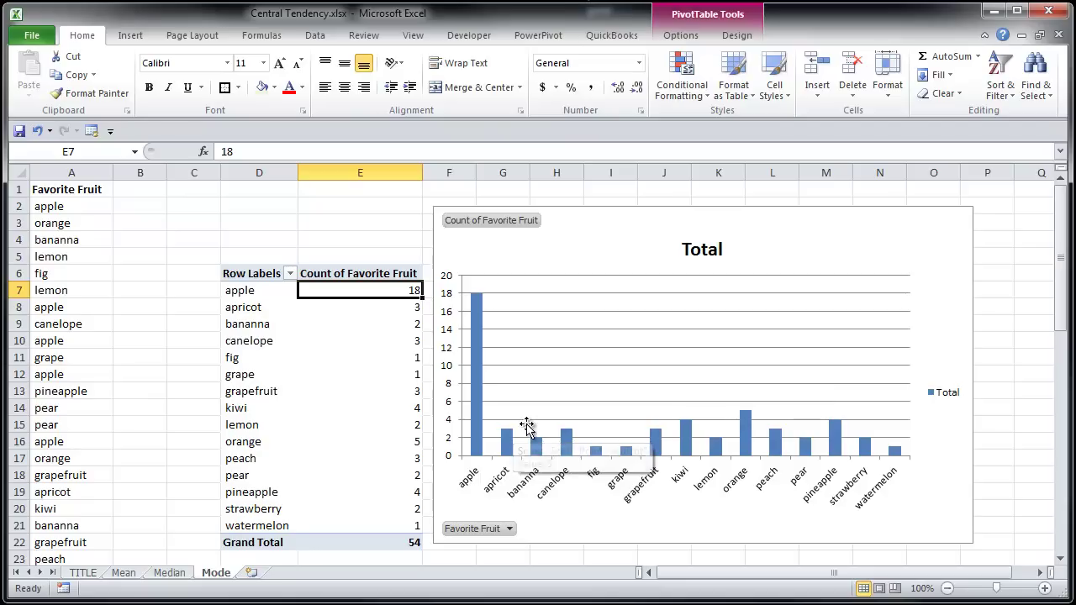
click(1000, 325)
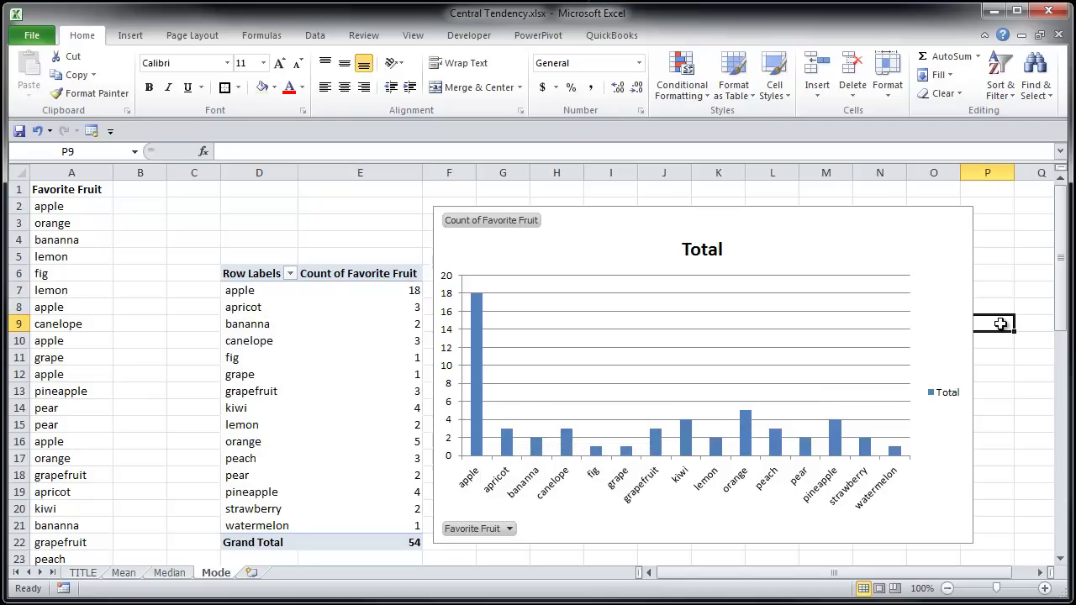